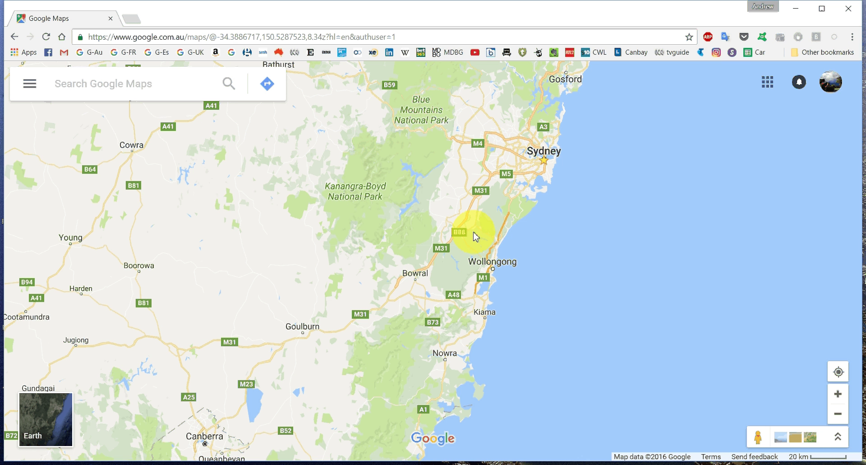
Step: Create a new custom map from the saved maps in Your places
{"action": "left_click", "coordinate": [839, 90]}
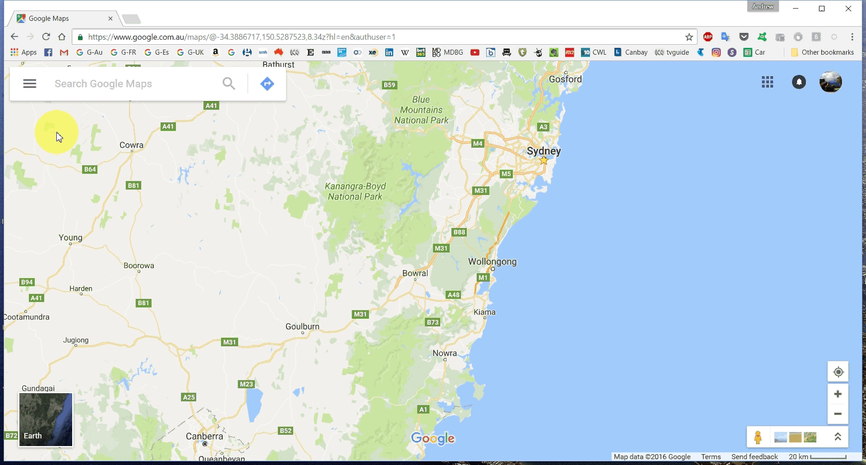
{"action": "left_click", "coordinate": [36, 90]}
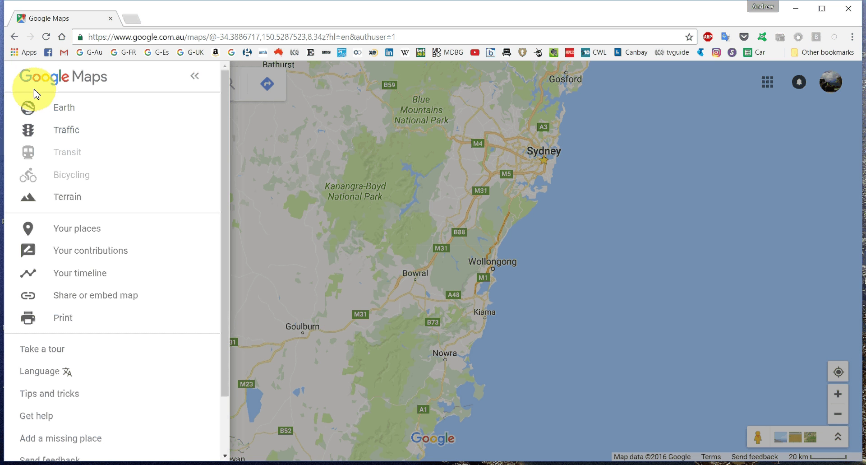
{"action": "left_click", "coordinate": [64, 230]}
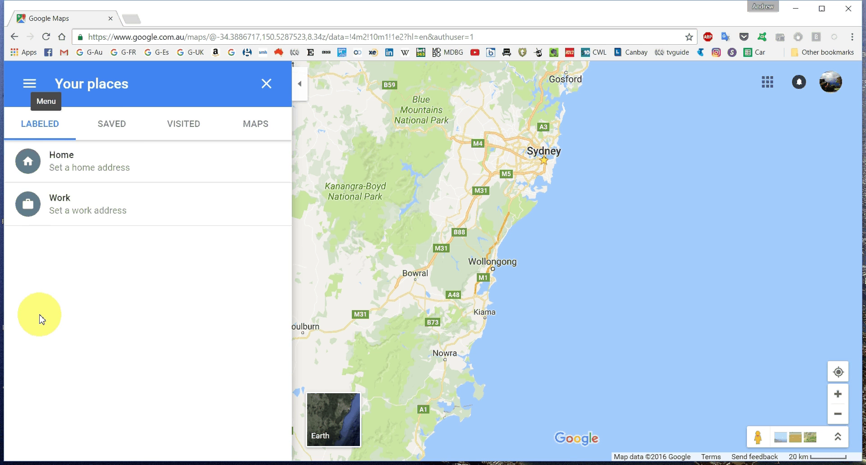
{"action": "left_click", "coordinate": [244, 127]}
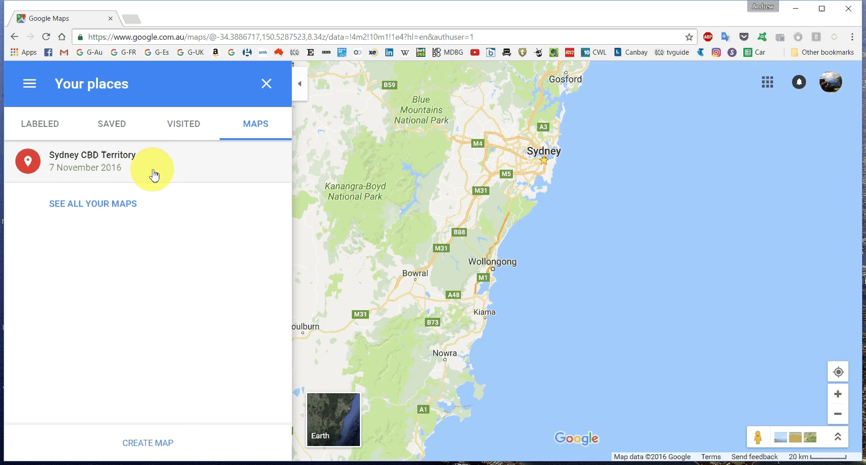
{"action": "left_click", "coordinate": [153, 447]}
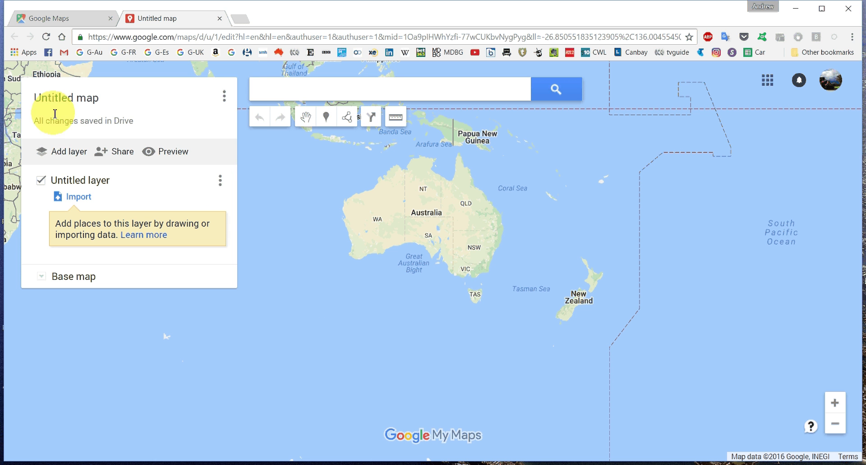
Step: Set the title of the untitled map to "Simons Territory" and save it
{"action": "left_click", "coordinate": [79, 99]}
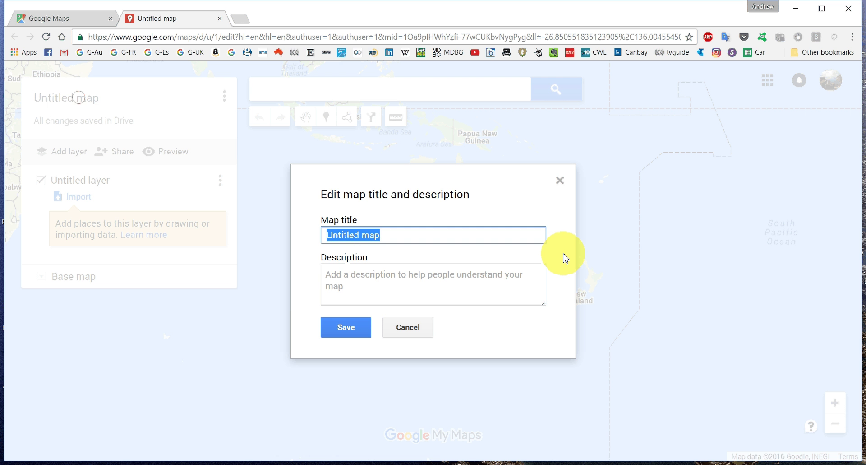
{"action": "type", "text": "Simons Territory"}
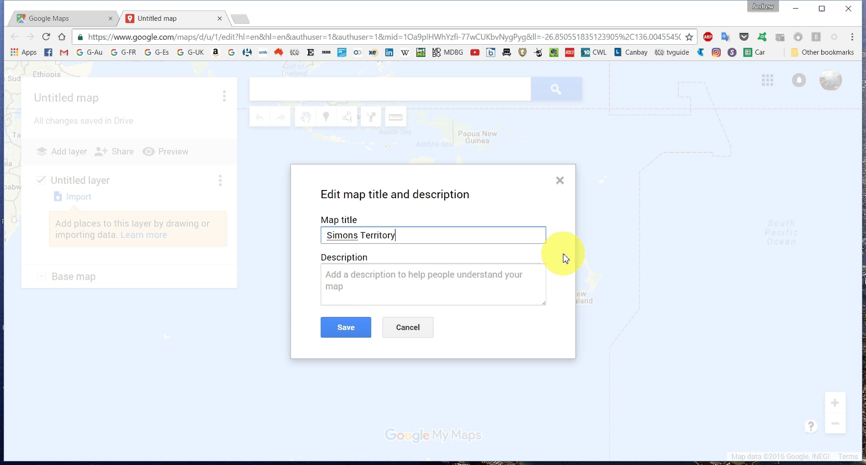
{"action": "left_click", "coordinate": [346, 326]}
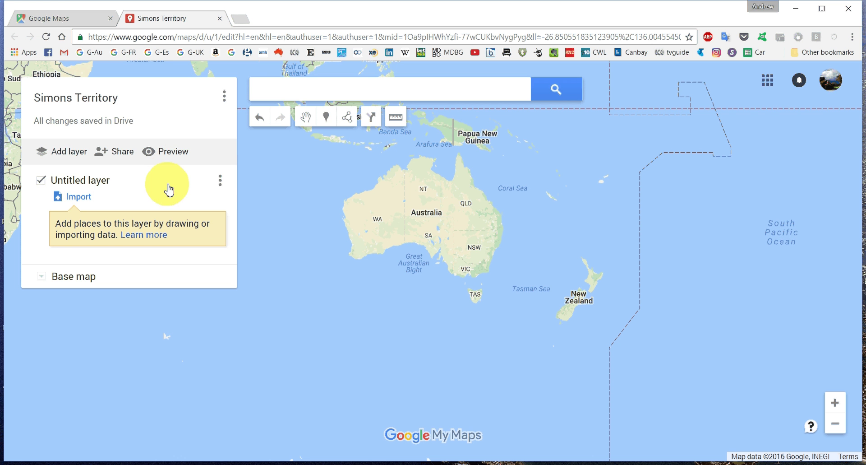
Step: Rename the untitled layer as "Primary customers" and save the name
{"action": "left_click", "coordinate": [220, 180]}
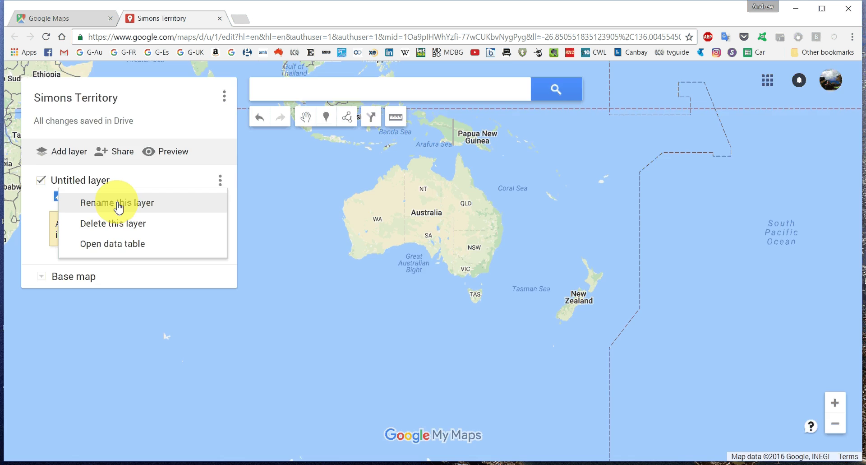
{"action": "left_click", "coordinate": [118, 205]}
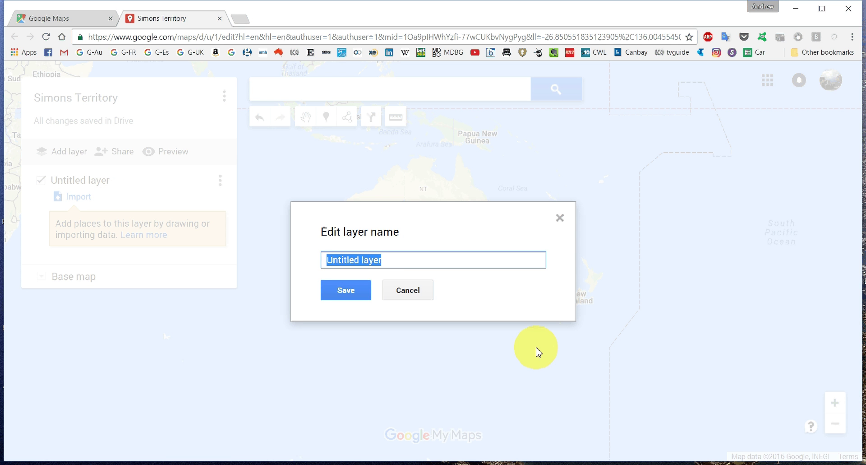
{"action": "type", "text": "Primary customers"}
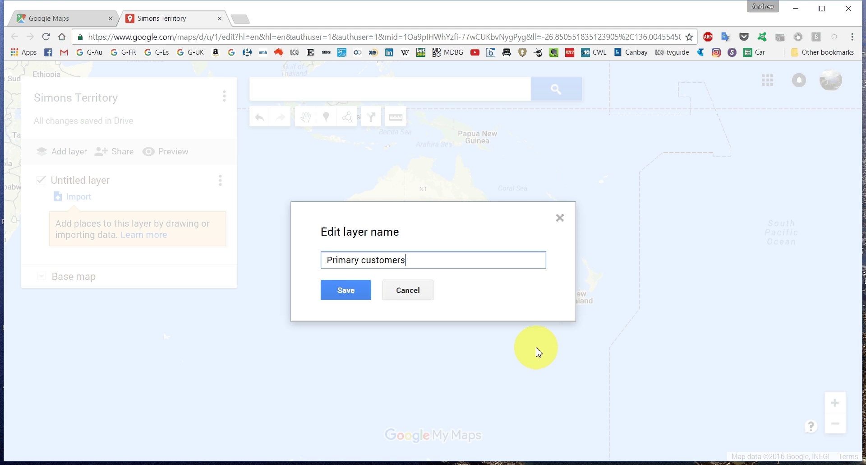
{"action": "left_click", "coordinate": [366, 300]}
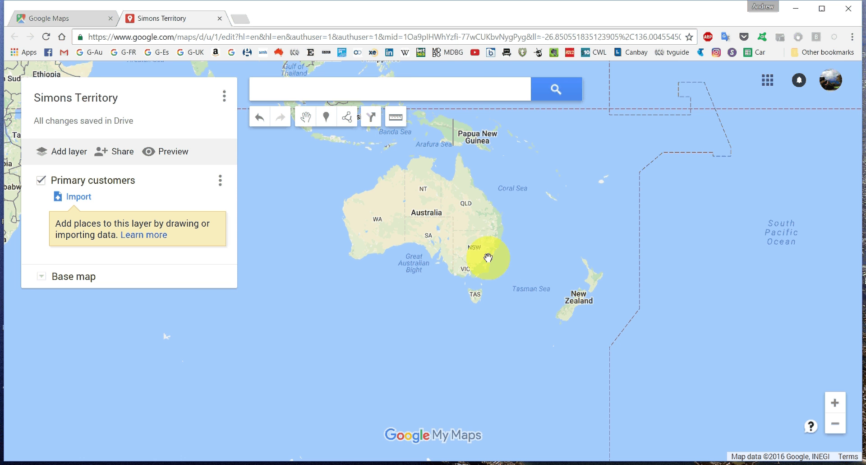
Step: Bring Sydney's southern suburbs around Miranda and Cronulla into close view on the map
{"action": "scroll", "coordinate": [488, 257], "scroll_direction": "up", "scroll_amount": 1}
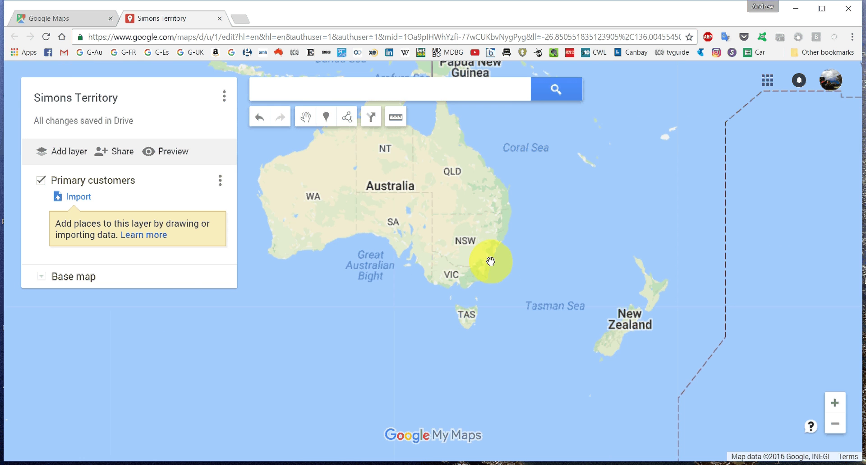
{"action": "scroll", "coordinate": [491, 261], "scroll_direction": "up", "scroll_amount": 1}
{"action": "scroll", "coordinate": [508, 265], "scroll_direction": "up", "scroll_amount": 2}
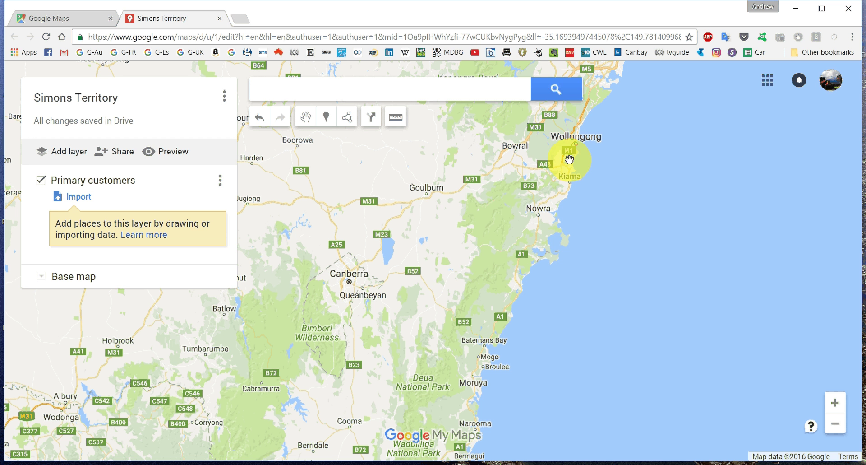
{"action": "scroll", "coordinate": [569, 159], "scroll_direction": "up", "scroll_amount": 2}
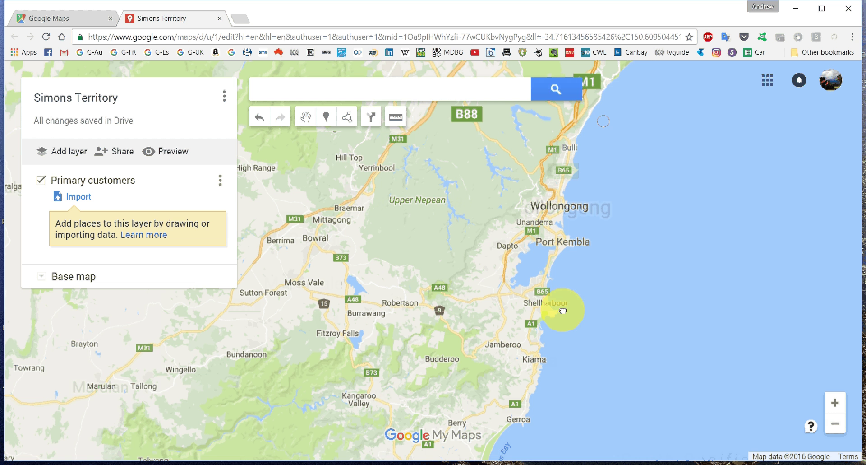
{"action": "scroll", "coordinate": [562, 311], "scroll_direction": "down", "scroll_amount": 2}
{"action": "scroll", "coordinate": [595, 204], "scroll_direction": "up", "scroll_amount": 2}
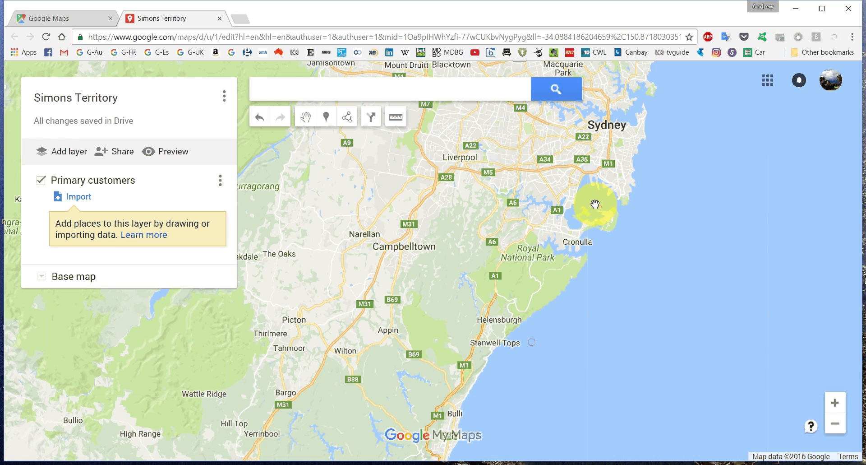
{"action": "scroll", "coordinate": [560, 221], "scroll_direction": "up", "scroll_amount": 2}
{"action": "left_click_drag", "start_coordinate": [560, 221], "coordinate": [525, 285]}
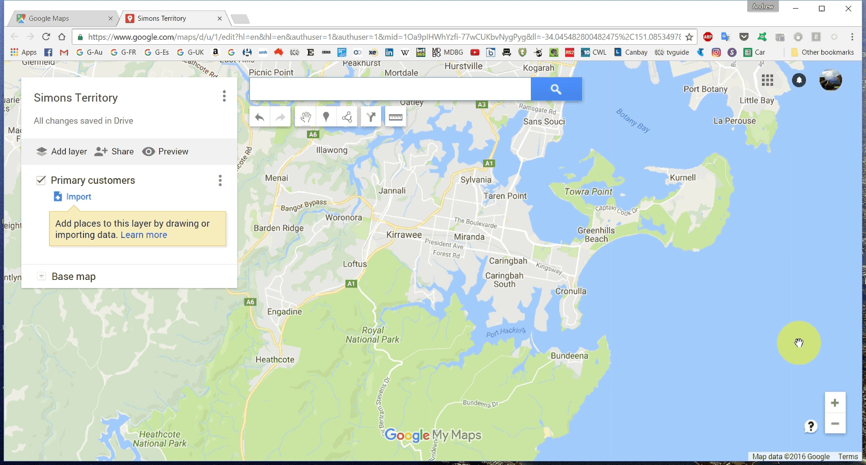
{"action": "type", "text": "cro"}
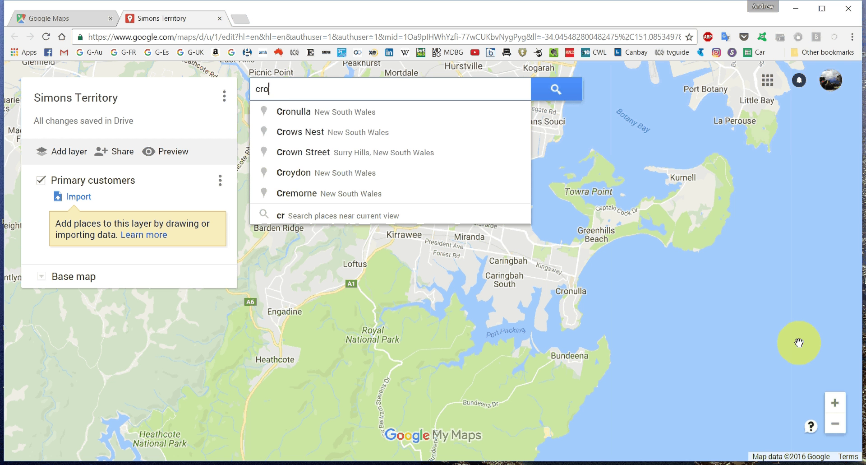
{"action": "type", "text": "nulla cell"}
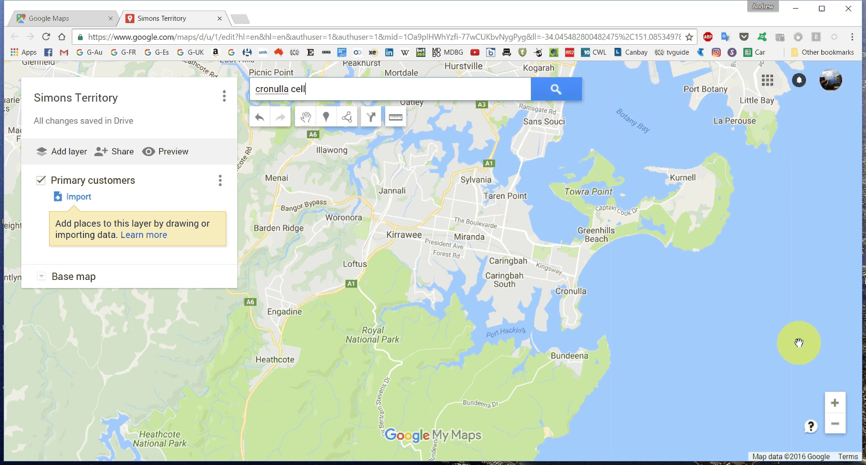
{"action": "type", "text": "ars"}
{"action": "key", "text": "BackSpace"}
{"action": "key", "text": "BackSpace"}
{"action": "key", "text": "BackSpace"}
{"action": "key", "text": "BackSpace"}
{"action": "key", "text": "BackSpace"}
{"action": "key", "text": "BackSpace"}
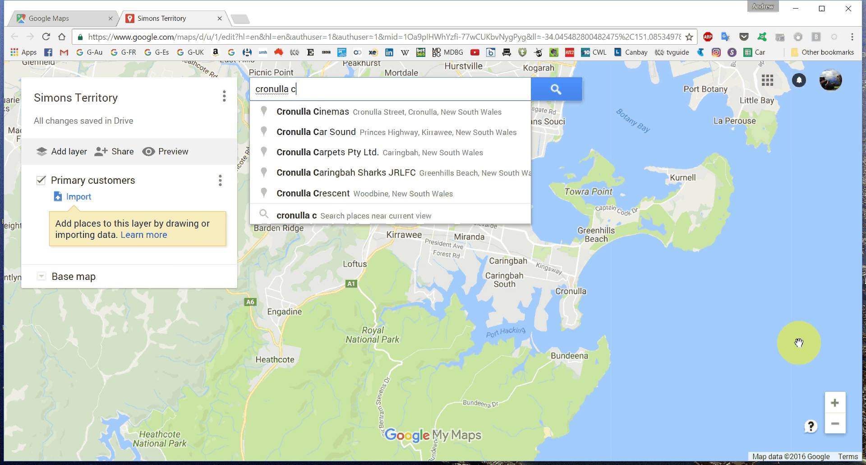
{"action": "key", "text": "BackSpace"}
{"action": "key", "text": "BackSpace"}
{"action": "key", "text": "BackSpace"}
{"action": "key", "text": "BackSpace"}
{"action": "key", "text": "BackSpace"}
{"action": "key", "text": "BackSpace"}
{"action": "key", "text": "BackSpace"}
{"action": "key", "text": "BackSpace"}
{"action": "key", "text": "BackSpace"}
{"action": "key", "text": "BackSpace"}
Step: Search for Shire Cellars on Flora Street in Sutherland and add it to the Primary customers layer
{"action": "type", "text": "shire"}
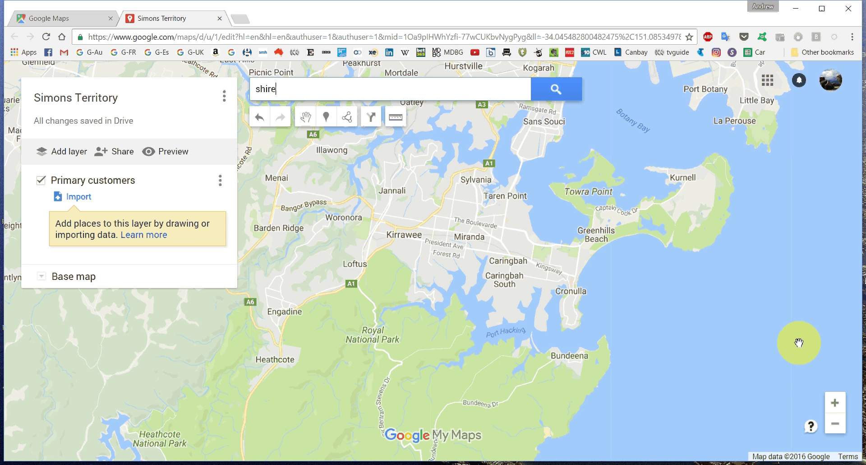
{"action": "type", "text": " cellar"}
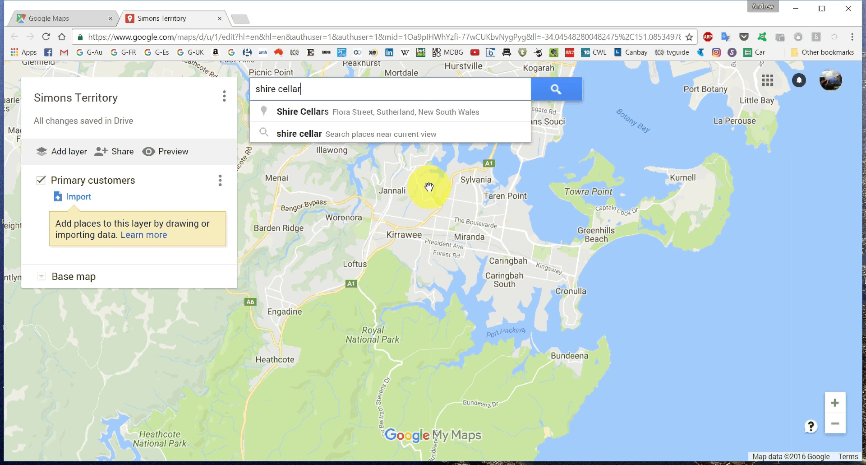
{"action": "key", "text": "ctrl+a"}
{"action": "key", "text": "BackSpace"}
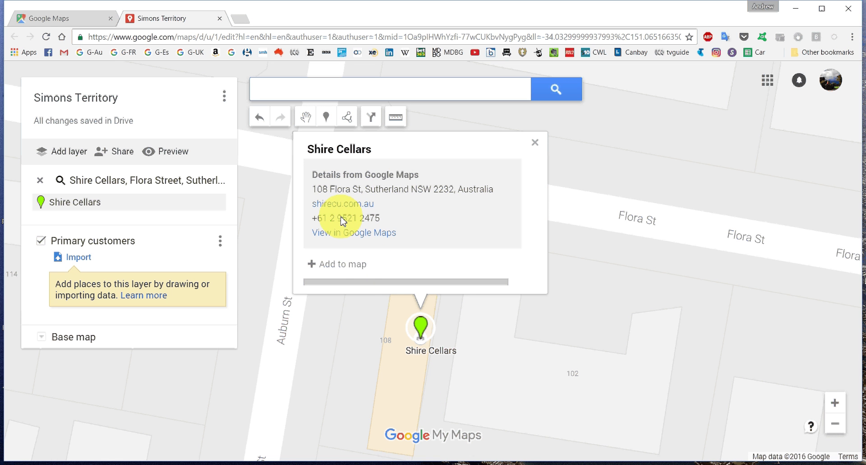
{"action": "left_click", "coordinate": [342, 265]}
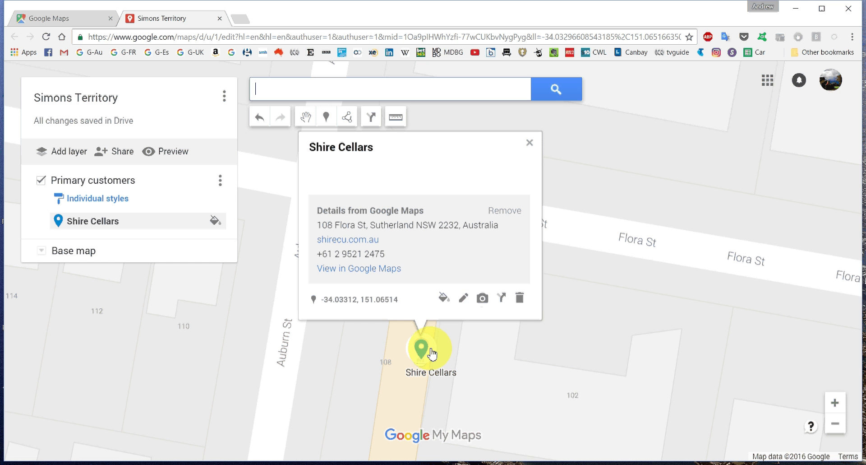
Step: Colour the Shire Cellars marker yellow and save a description naming the two people who run the shop
{"action": "left_click", "coordinate": [444, 299]}
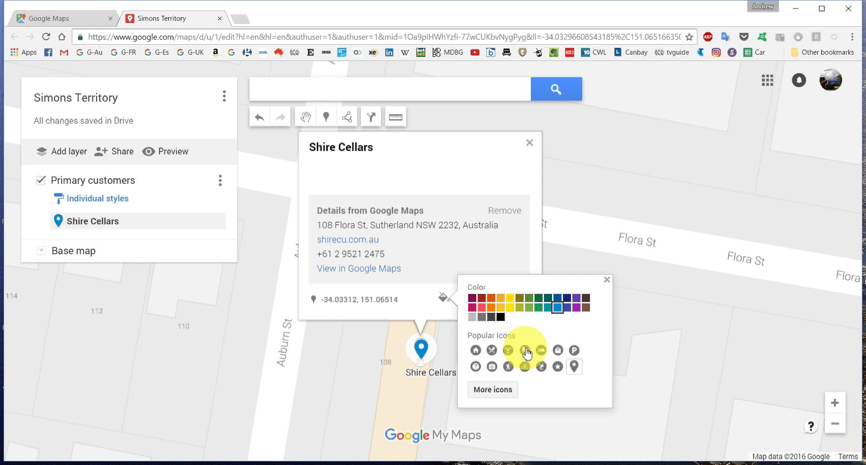
{"action": "left_click", "coordinate": [510, 306]}
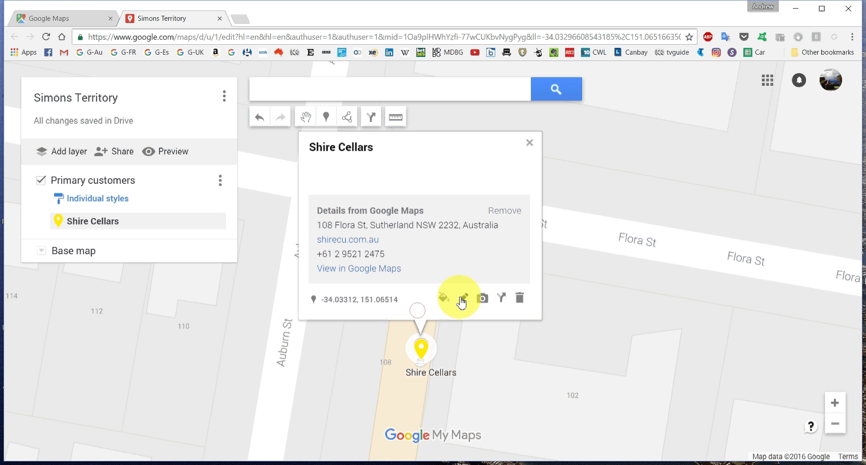
{"action": "left_click", "coordinate": [460, 297]}
{"action": "left_click", "coordinate": [404, 147]}
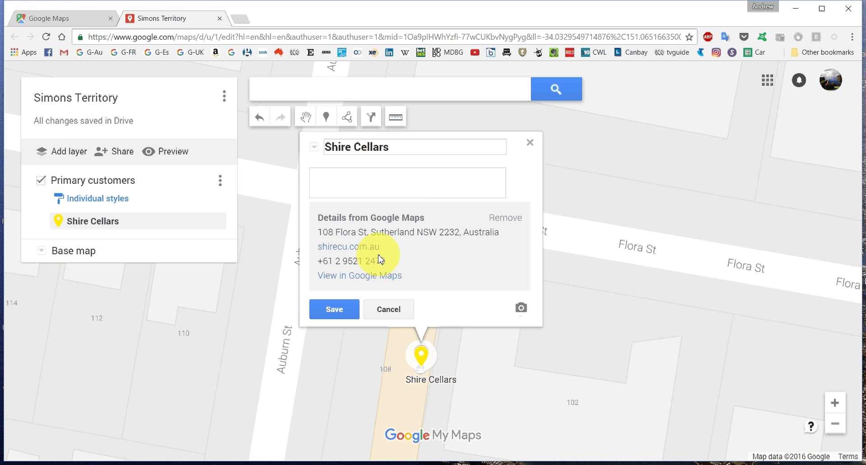
{"action": "left_click", "coordinate": [415, 183]}
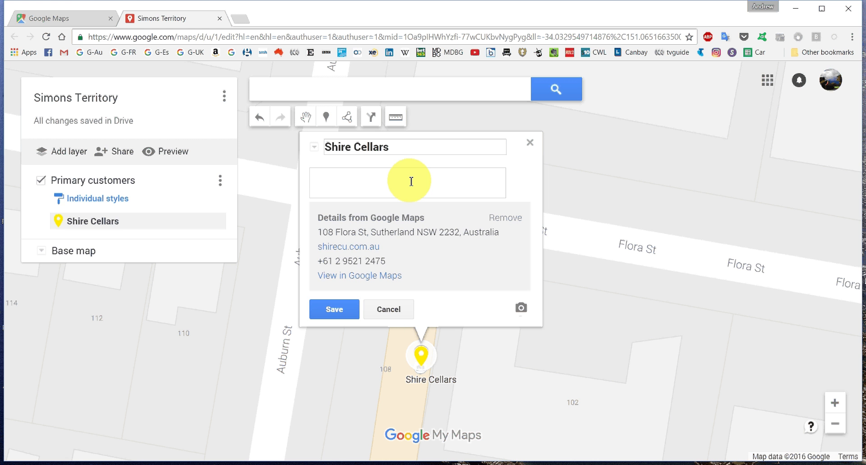
{"action": "type", "text": "run by Matt and "}
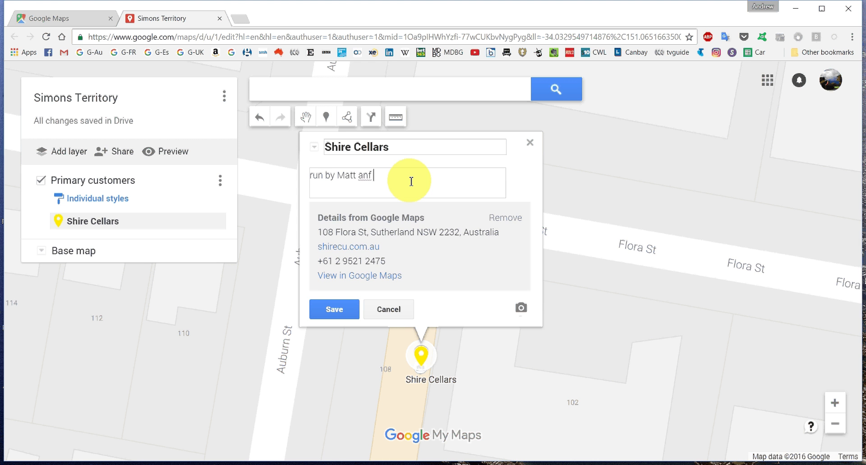
{"action": "type", "text": "Geoff."}
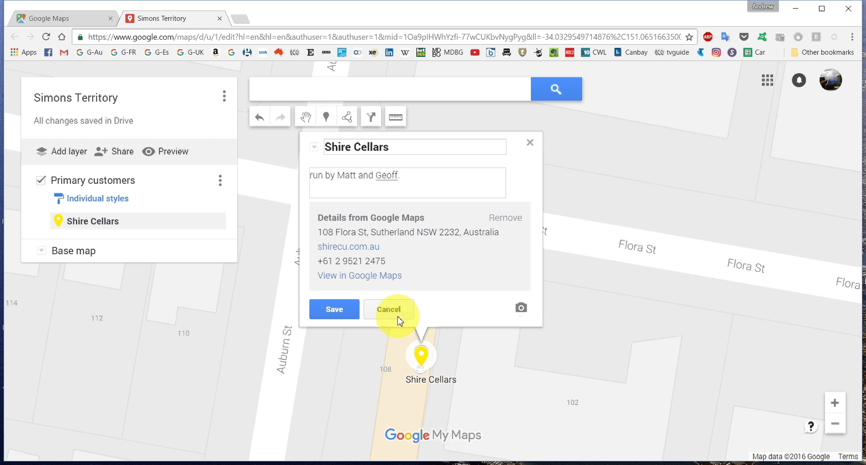
{"action": "left_click", "coordinate": [320, 309]}
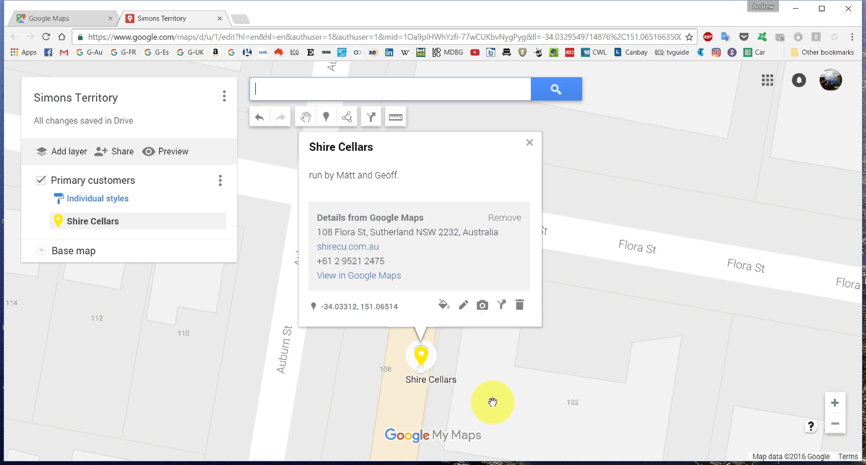
{"action": "left_click", "coordinate": [529, 142]}
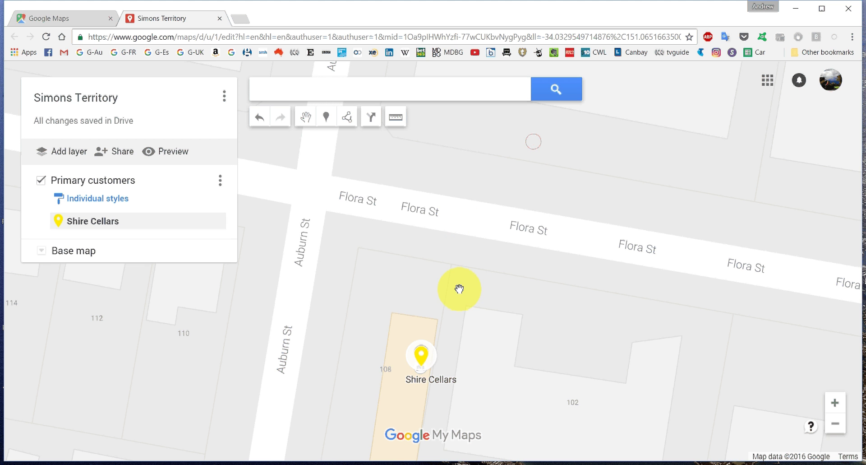
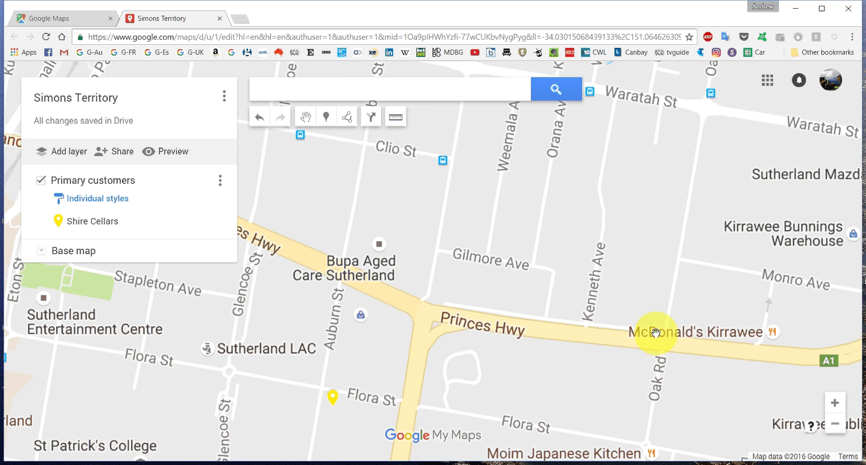
Step: Place a marker at the north-west corner of Princes Hwy and Oak Rd and save it as "Shire restocking pub"
{"action": "scroll", "coordinate": [655, 333], "scroll_direction": "up", "scroll_amount": 2}
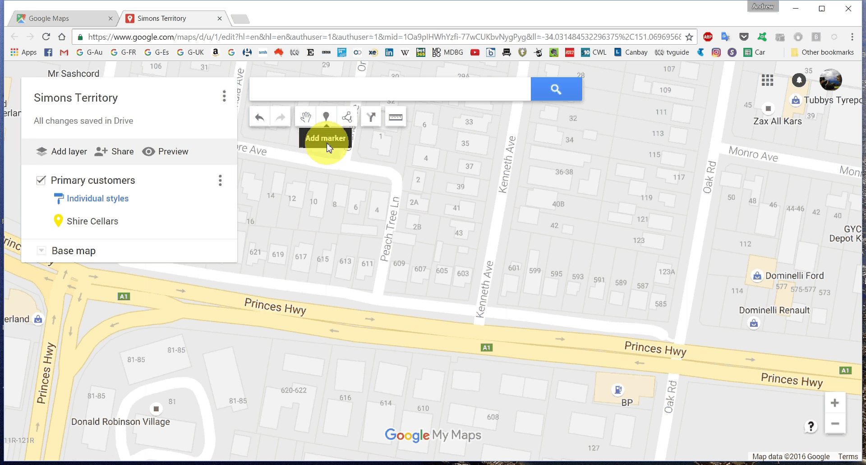
{"action": "left_click", "coordinate": [327, 118]}
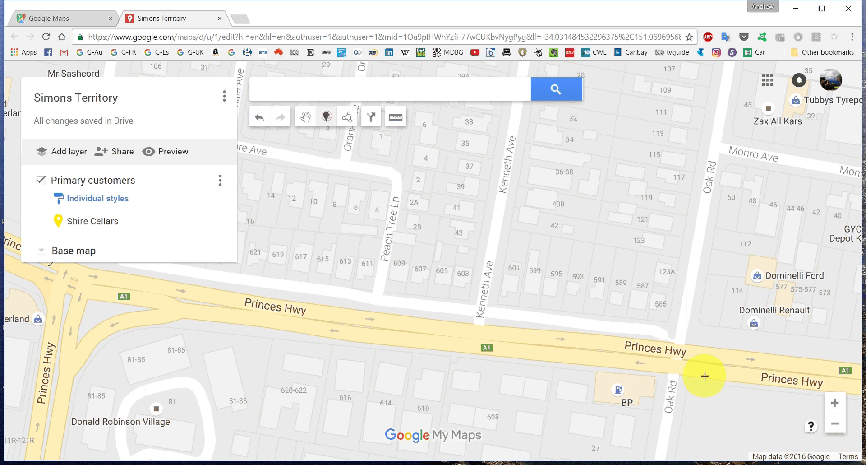
{"action": "left_click", "coordinate": [660, 309]}
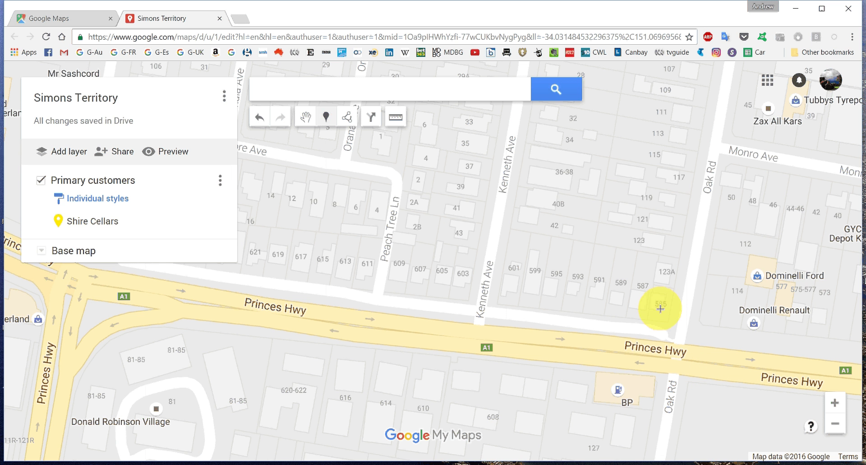
{"action": "left_click", "coordinate": [659, 311]}
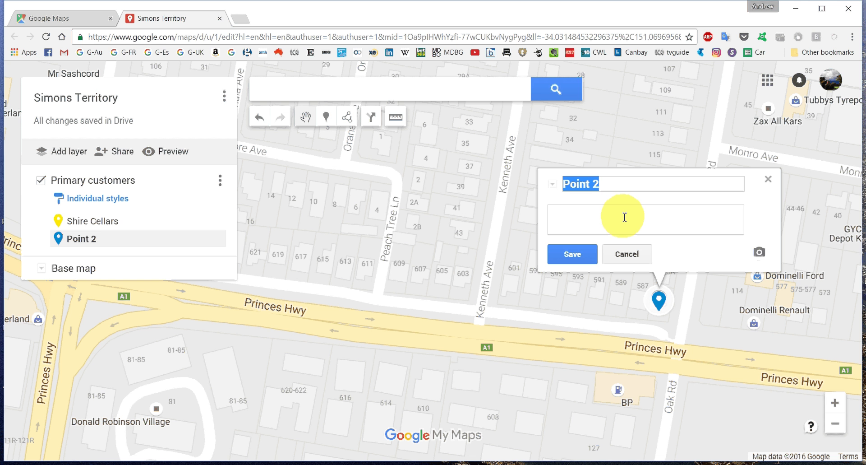
{"action": "type", "text": "Shire"}
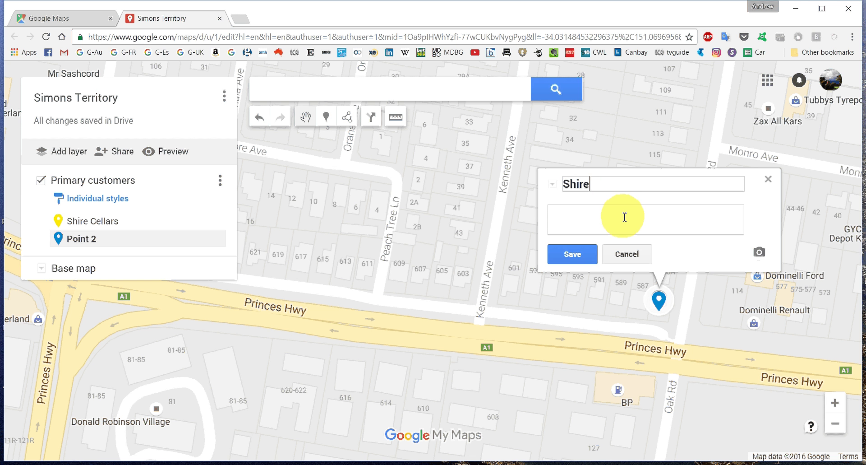
{"action": "type", "text": " restocking"}
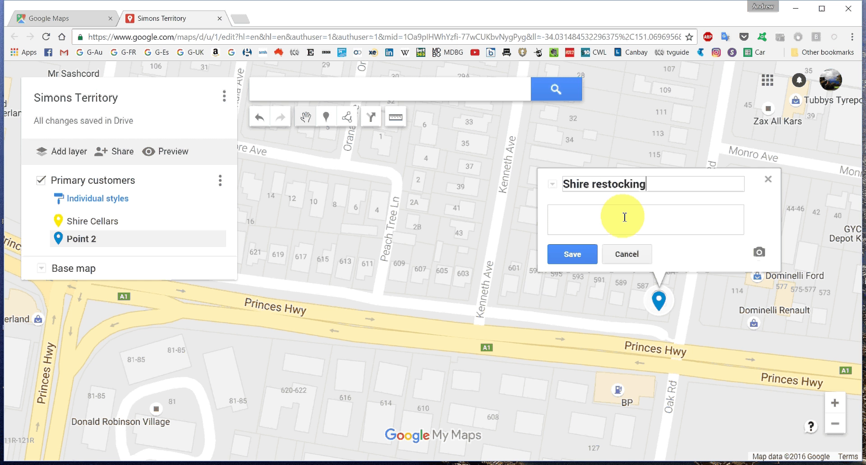
{"action": "type", "text": " pub"}
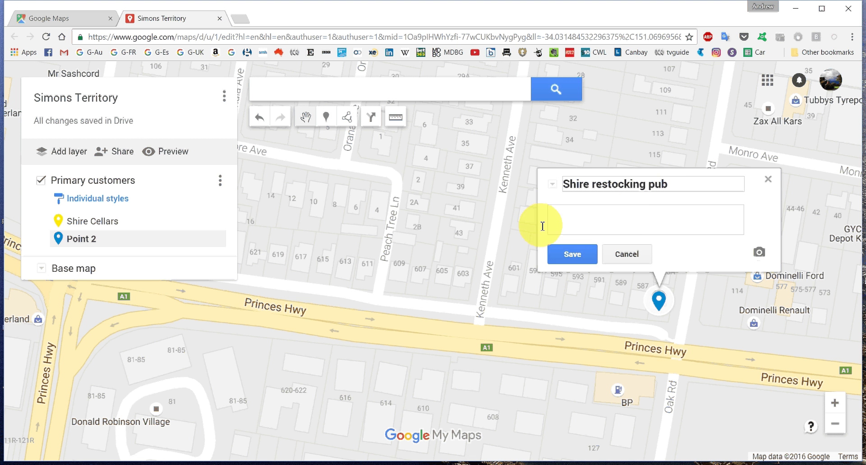
{"action": "left_click", "coordinate": [564, 254]}
Step: Colour the Shire restocking pub marker olive green and close its details
{"action": "left_click", "coordinate": [683, 251]}
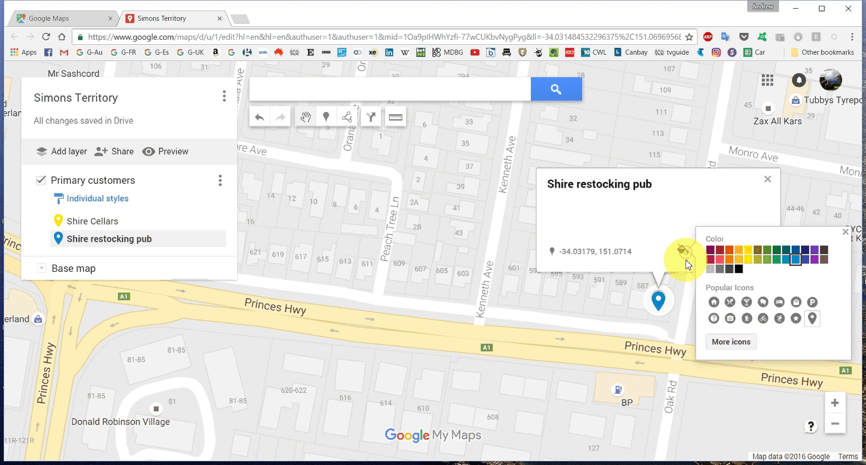
{"action": "left_click", "coordinate": [757, 264]}
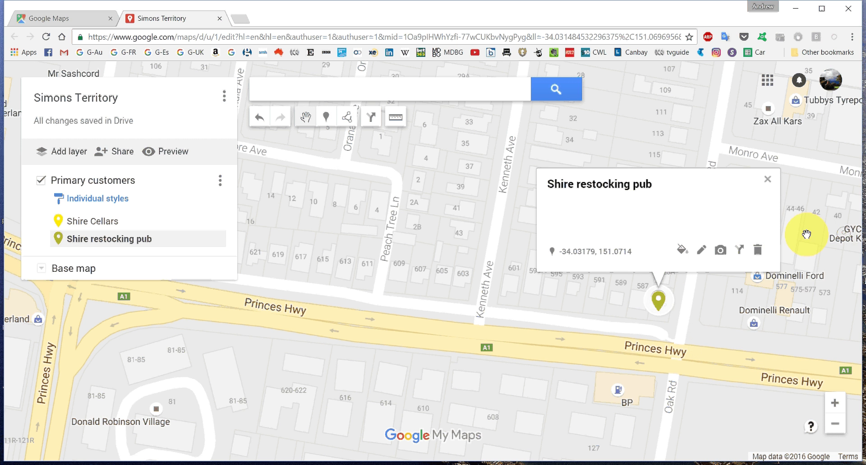
{"action": "left_click", "coordinate": [767, 179]}
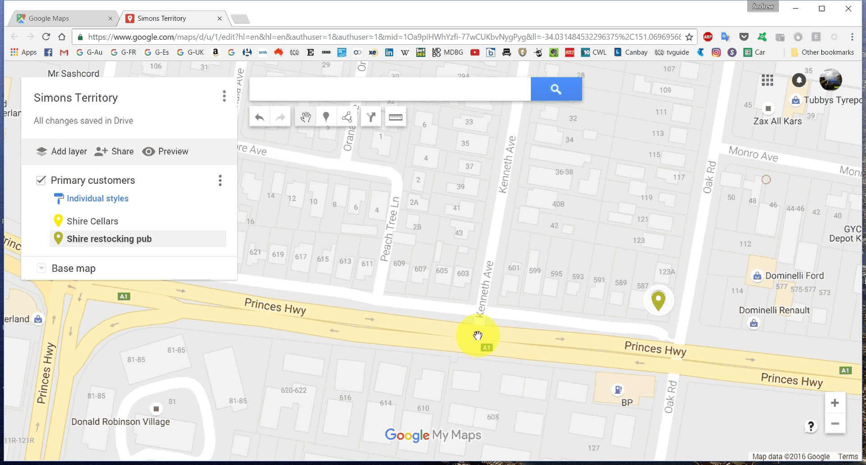
Step: Place a marker at Miranda in the Primary customers layer and save it as "Royal Hotel Miranda"
{"action": "scroll", "coordinate": [478, 335], "scroll_direction": "down", "scroll_amount": 3}
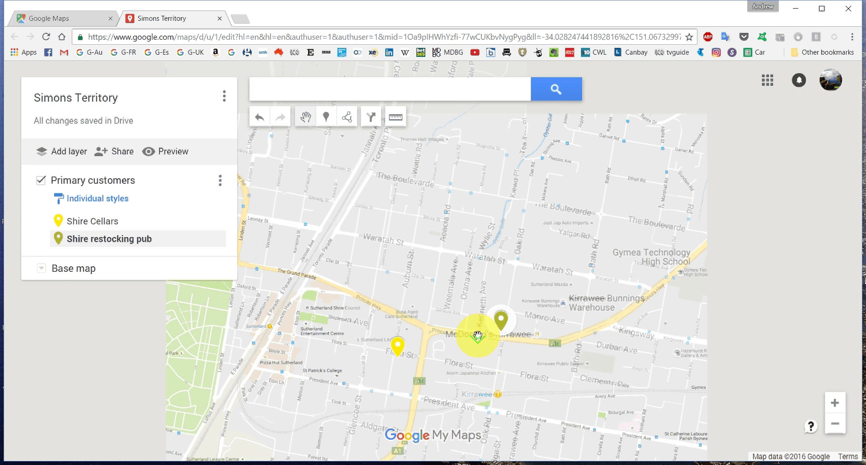
{"action": "scroll", "coordinate": [478, 335], "scroll_direction": "down", "scroll_amount": 2}
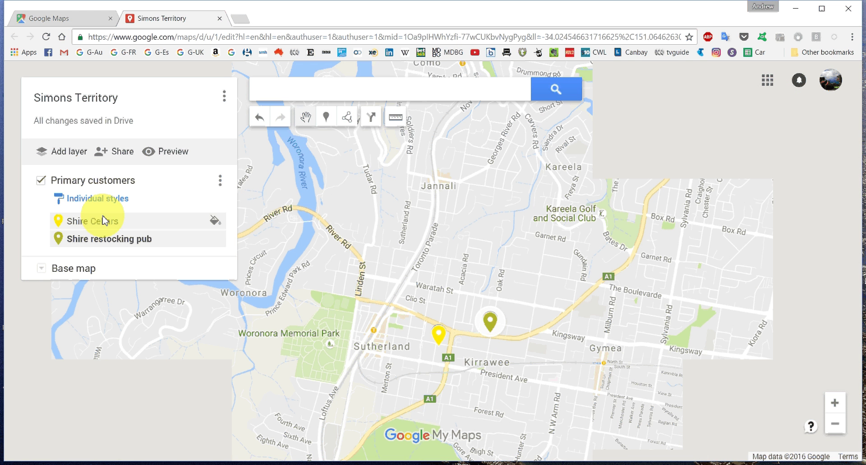
{"action": "left_click", "coordinate": [682, 347]}
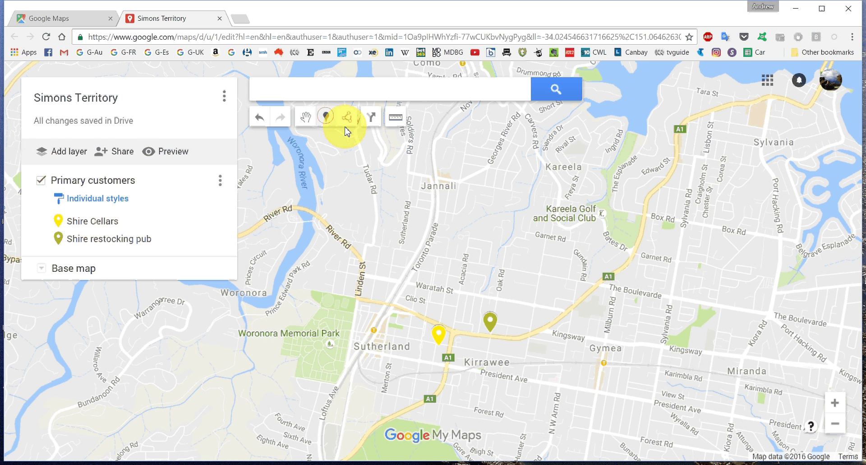
{"action": "left_click", "coordinate": [736, 384]}
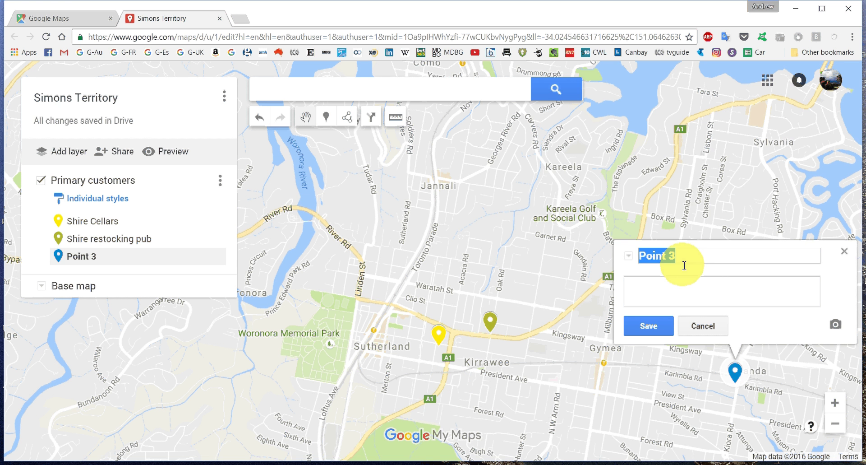
{"action": "type", "text": "Royal "}
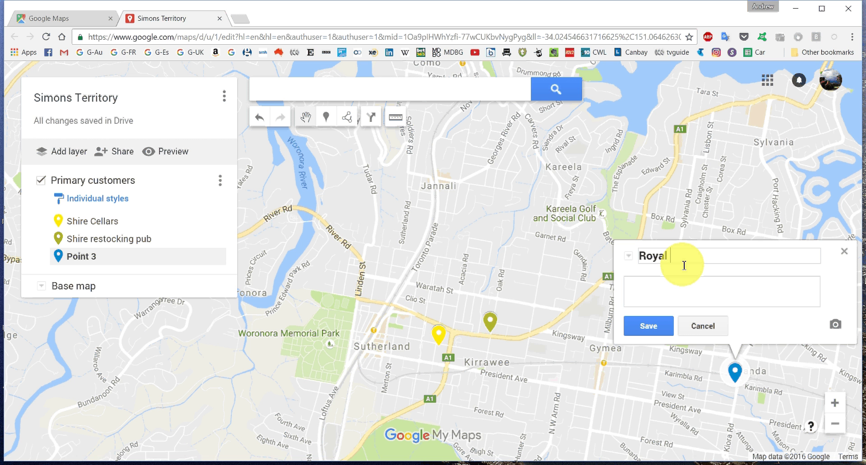
{"action": "type", "text": "Hotel Miranda"}
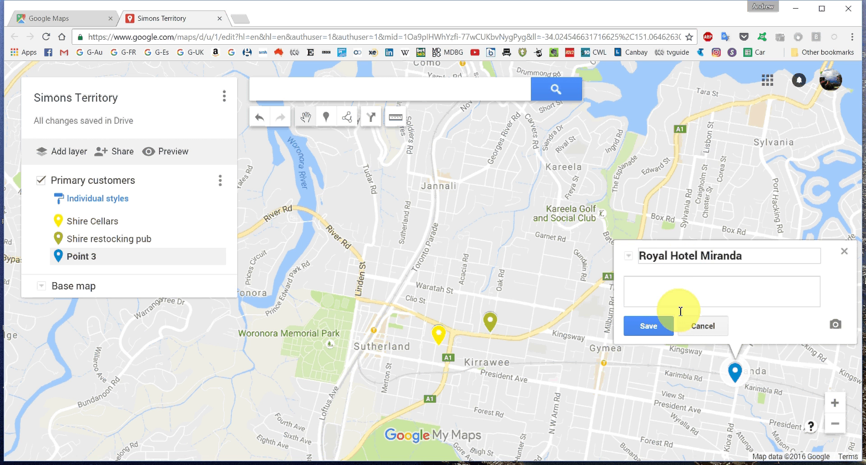
{"action": "left_click", "coordinate": [649, 325]}
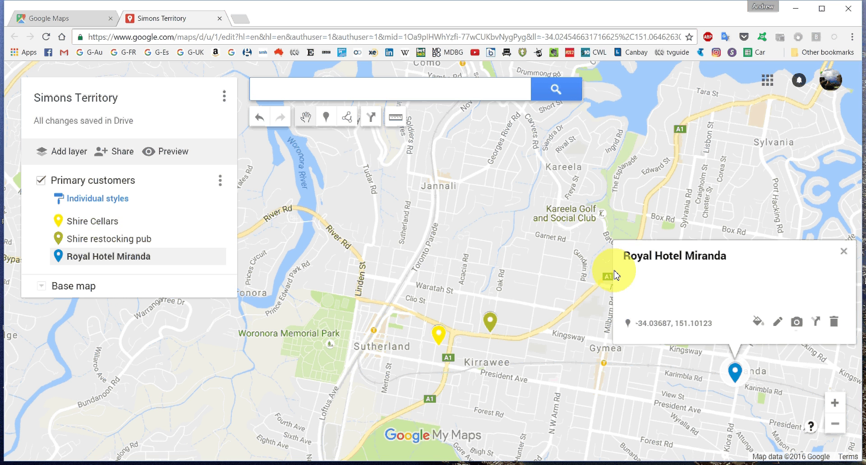
{"action": "left_click", "coordinate": [518, 256]}
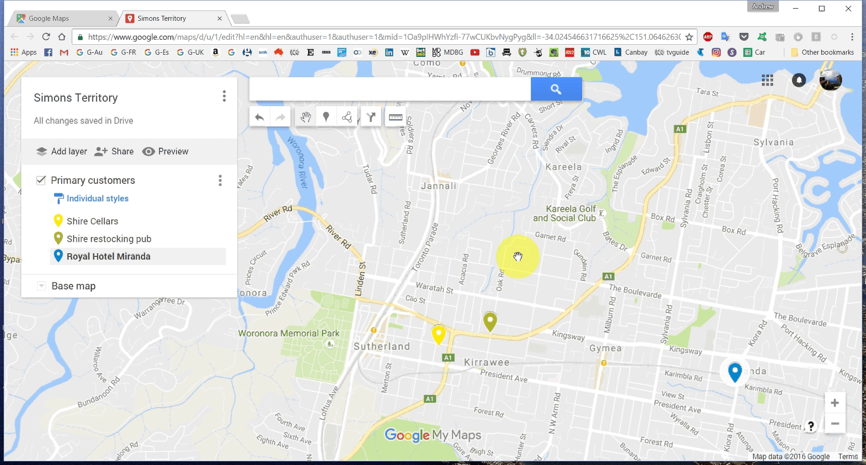
Step: Add a new layer to the map and name it "Boundary"
{"action": "scroll", "coordinate": [517, 256], "scroll_direction": "down", "scroll_amount": 3}
{"action": "left_click_drag", "start_coordinate": [537, 235], "coordinate": [578, 277]}
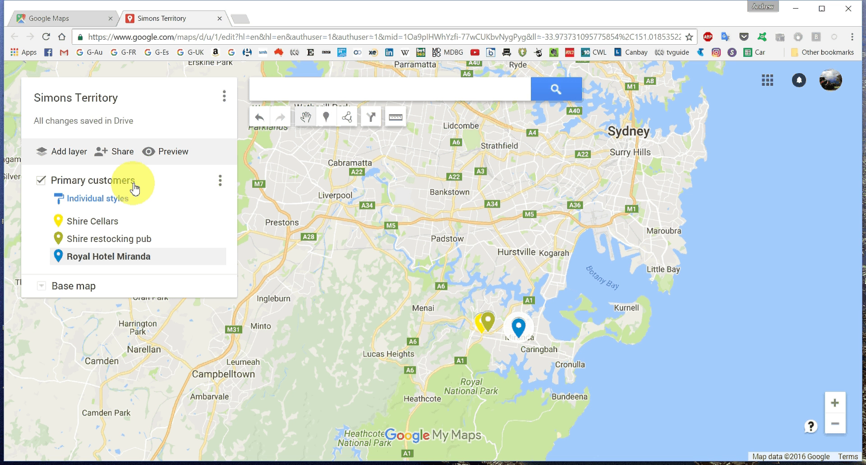
{"action": "left_click", "coordinate": [74, 152]}
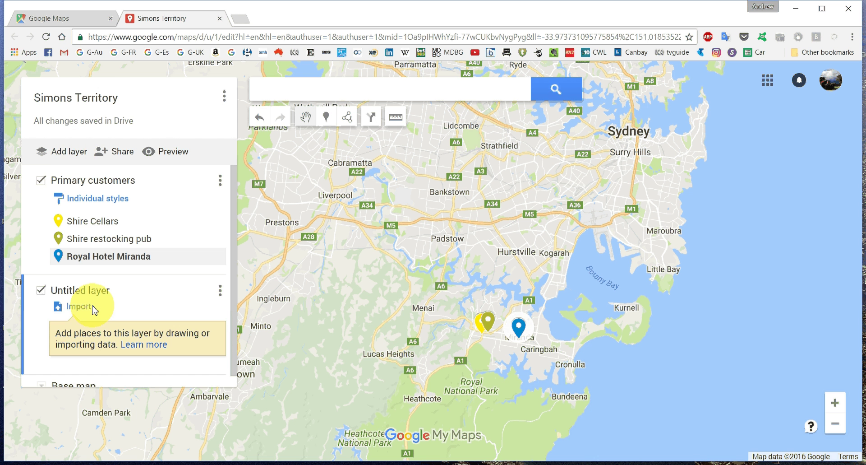
{"action": "left_click", "coordinate": [221, 290]}
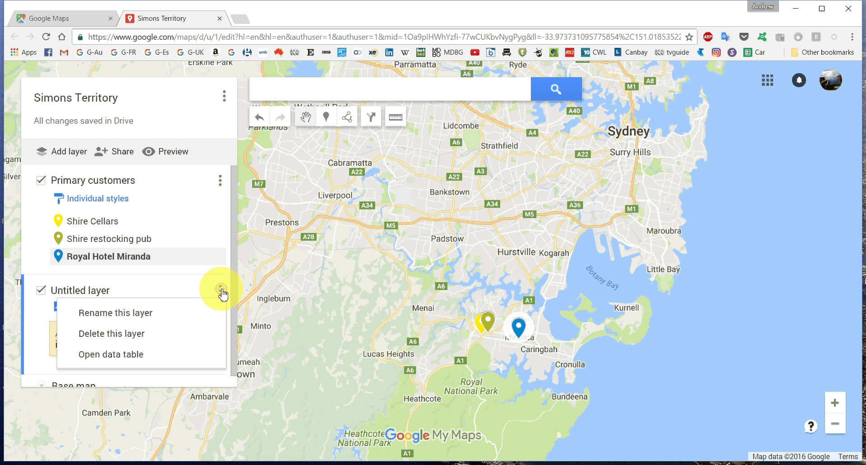
{"action": "left_click", "coordinate": [105, 313]}
{"action": "type", "text": "B"}
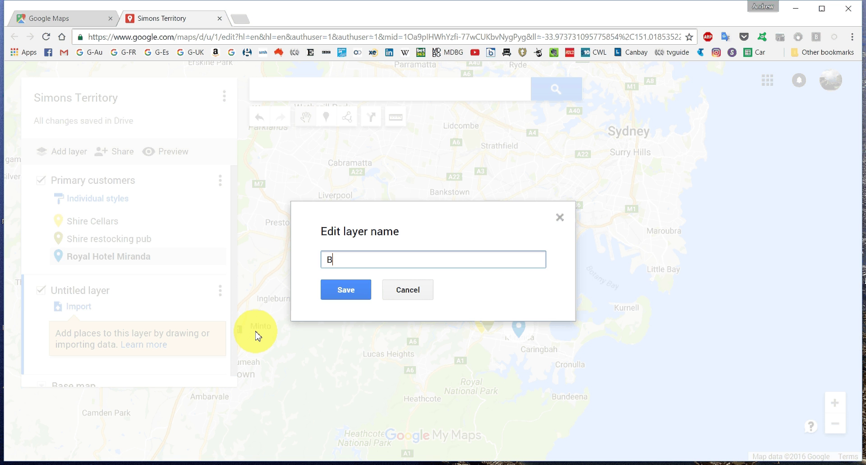
{"action": "type", "text": "oundary"}
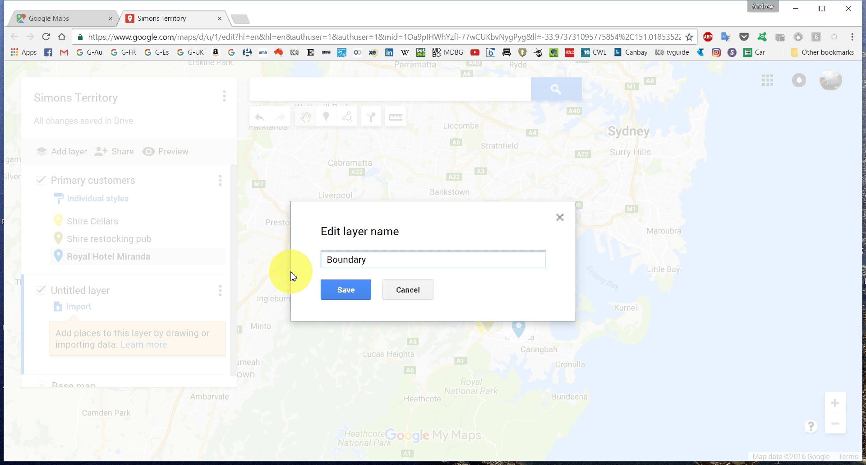
{"action": "key", "text": "Return"}
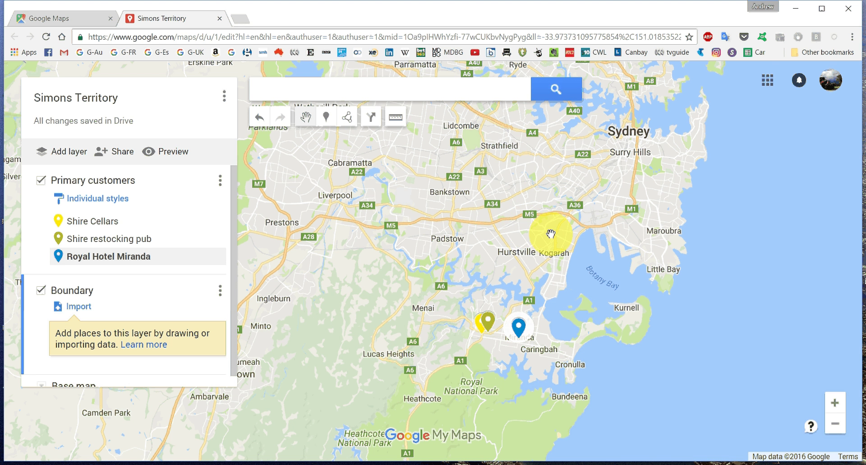
Step: Start a boundary line at South Coogee, running west to just north of Sydney Airport, then north through Newtown to Darling Harbour
{"action": "scroll", "coordinate": [551, 233], "scroll_direction": "up", "scroll_amount": 1}
{"action": "left_click", "coordinate": [346, 117]}
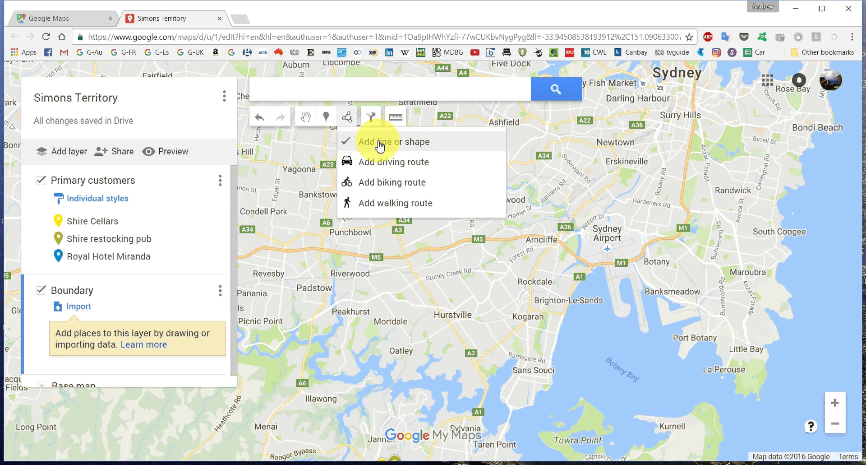
{"action": "left_click", "coordinate": [381, 141]}
{"action": "left_click_drag", "start_coordinate": [844, 246], "coordinate": [833, 246]}
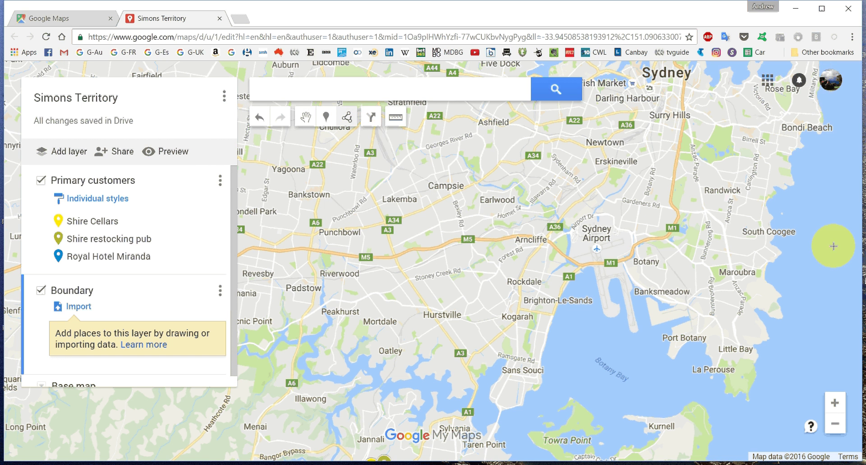
{"action": "left_click", "coordinate": [762, 227]}
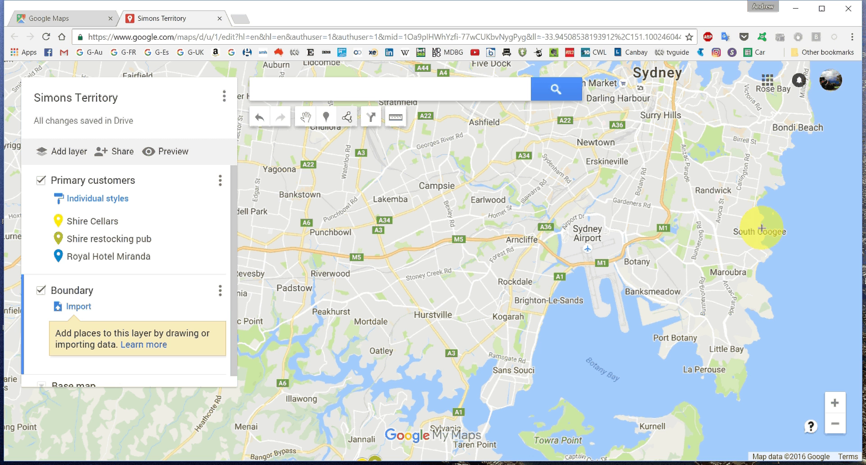
{"action": "left_click", "coordinate": [699, 212]}
{"action": "left_click", "coordinate": [640, 200]}
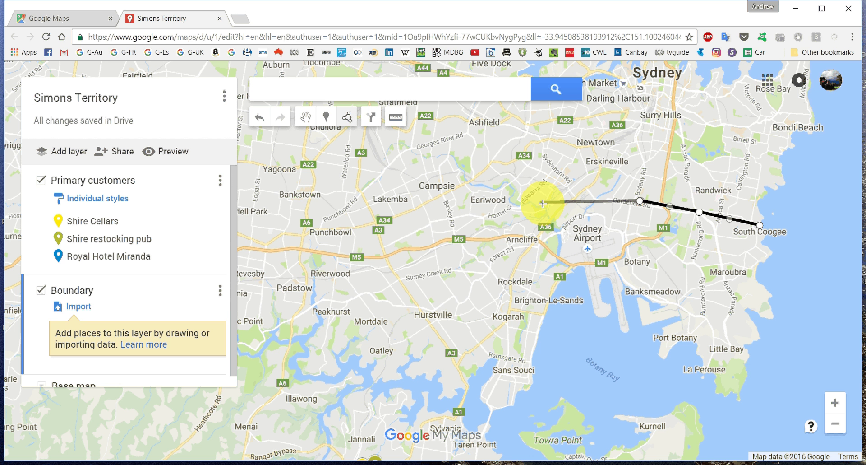
{"action": "left_click", "coordinate": [597, 201]}
{"action": "left_click", "coordinate": [584, 188]}
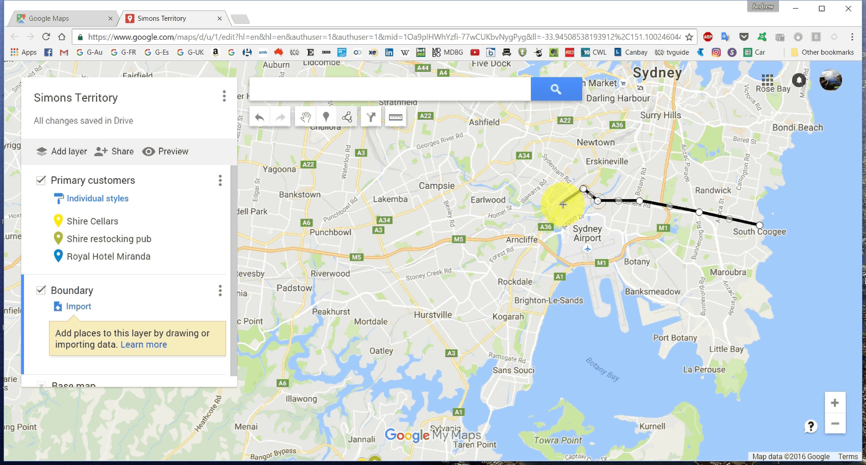
{"action": "left_click", "coordinate": [608, 145]}
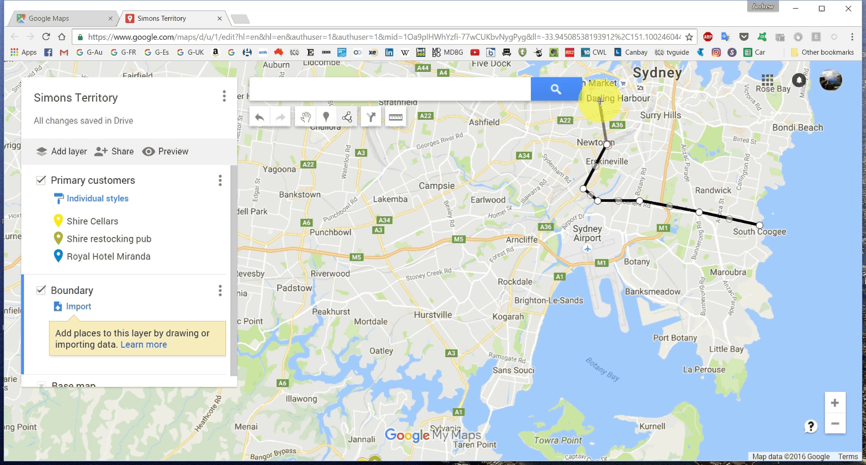
{"action": "left_click", "coordinate": [600, 102]}
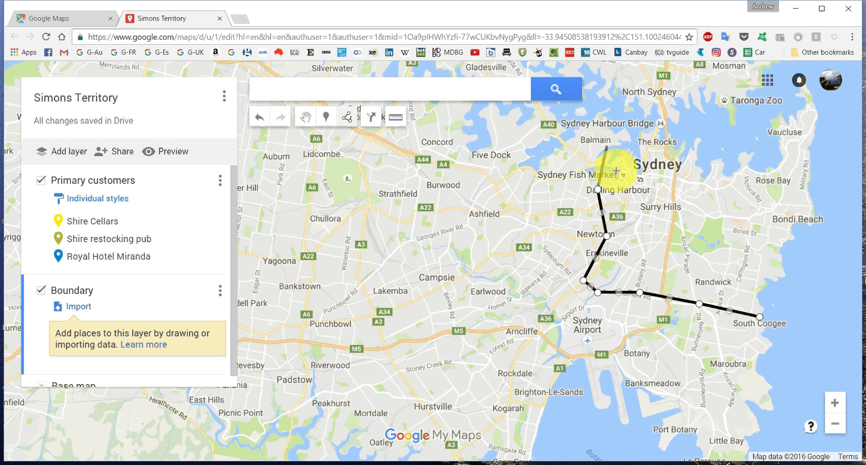
Step: Continue the boundary line from Darling Harbour to The Rocks, around north of Balmain, then southwest past Five Dock, Ashfield and Lakemba to Mortdale
{"action": "left_click", "coordinate": [633, 142]}
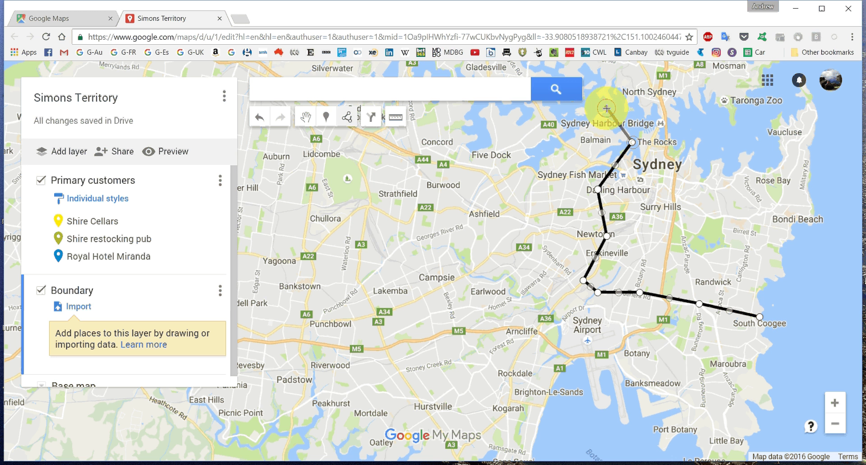
{"action": "left_click", "coordinate": [607, 108]}
{"action": "left_click", "coordinate": [572, 119]}
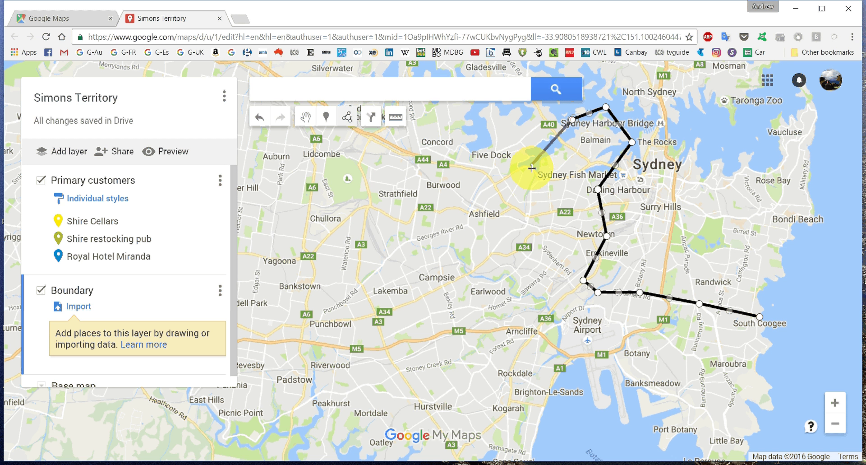
{"action": "left_click", "coordinate": [532, 167]}
{"action": "left_click", "coordinate": [495, 229]}
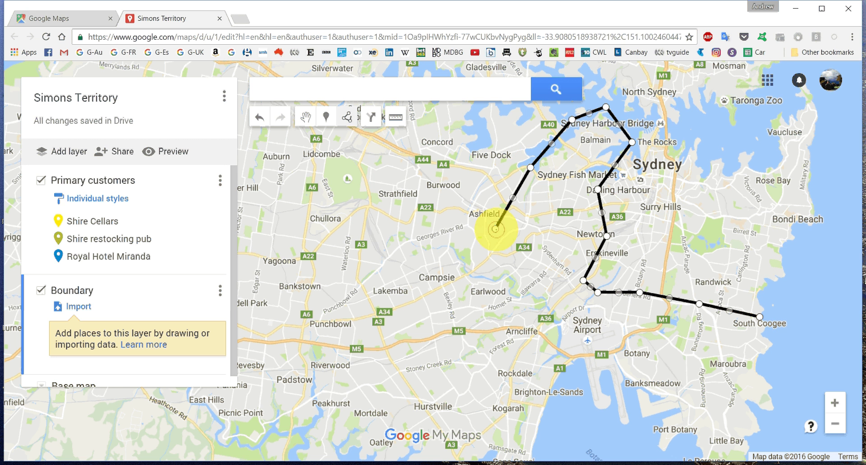
{"action": "left_click", "coordinate": [411, 299]}
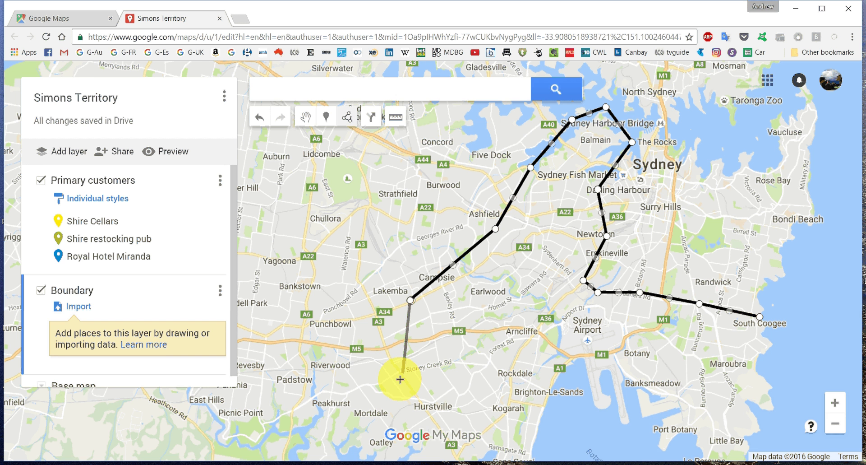
{"action": "left_click", "coordinate": [377, 409]}
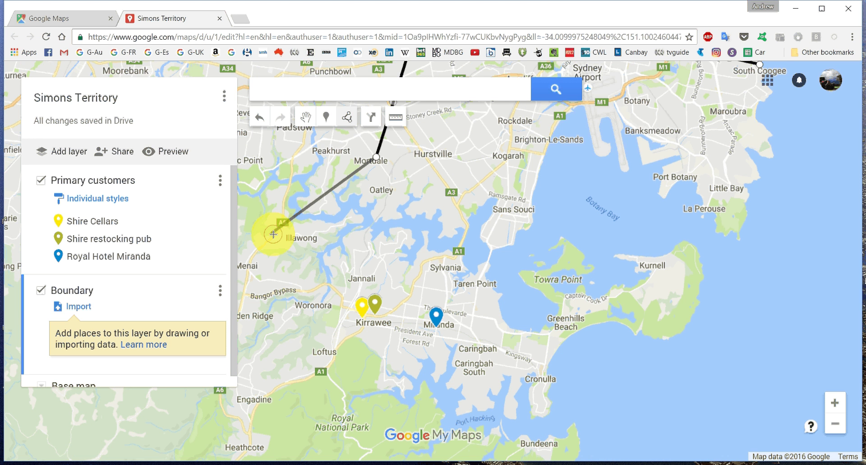
Step: Extend the boundary line past Illawong and Menai, south by Lake Cataract and west of Cordeaux, and finish it on the coast at Wollongong
{"action": "left_click", "coordinate": [273, 234]}
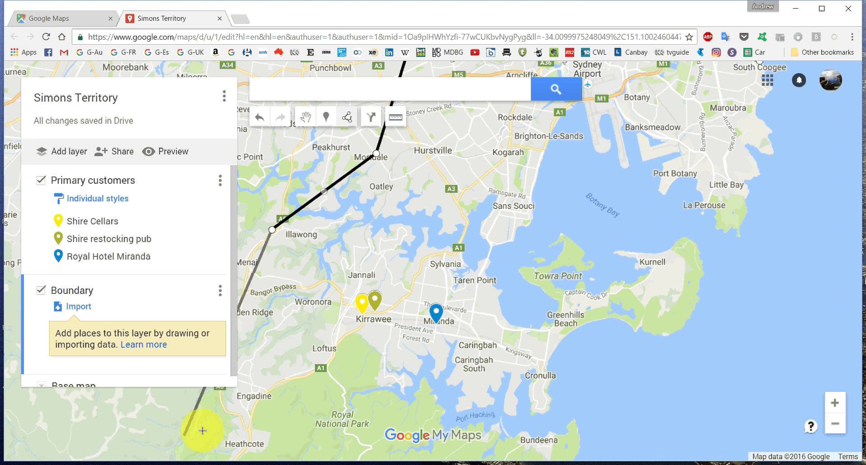
{"action": "left_click", "coordinate": [244, 234]}
{"action": "left_click", "coordinate": [217, 402]}
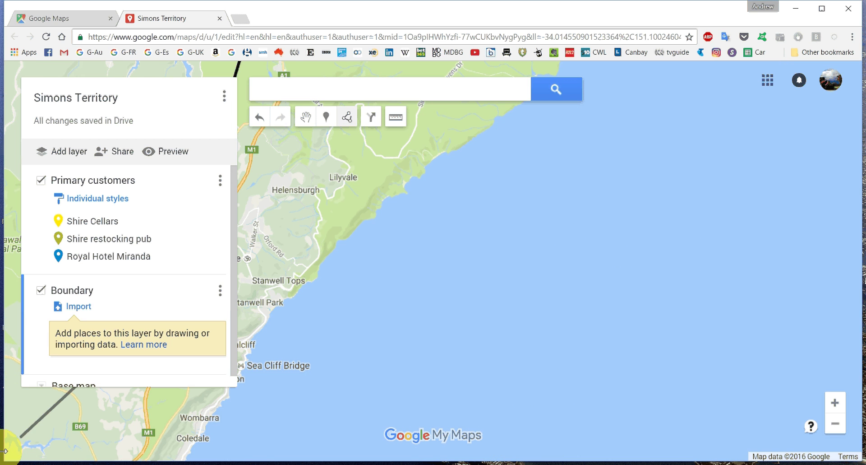
{"action": "left_click", "coordinate": [362, 364]}
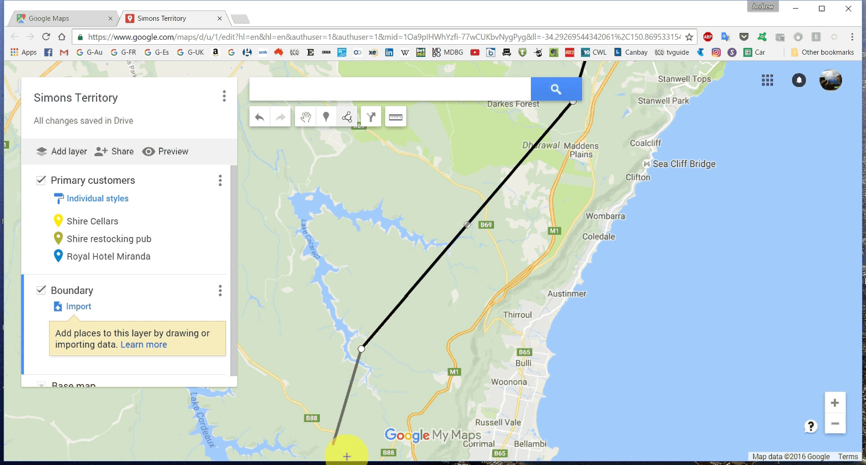
{"action": "mouse_move", "coordinate": [316, 415]}
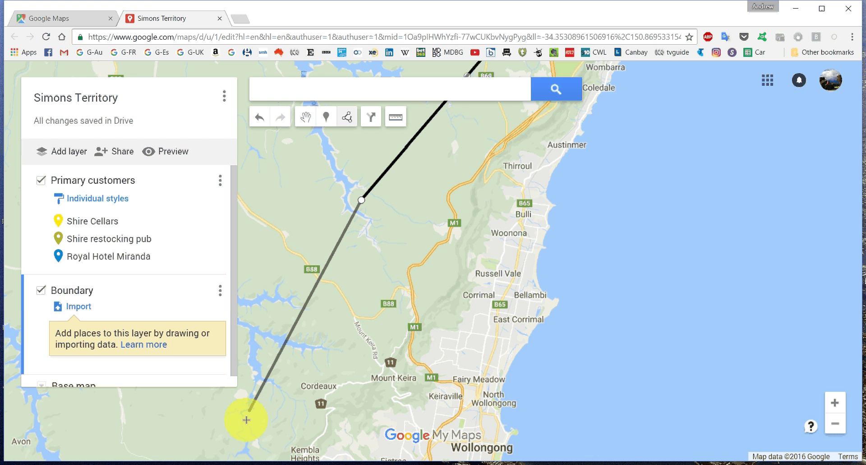
{"action": "left_click", "coordinate": [279, 403]}
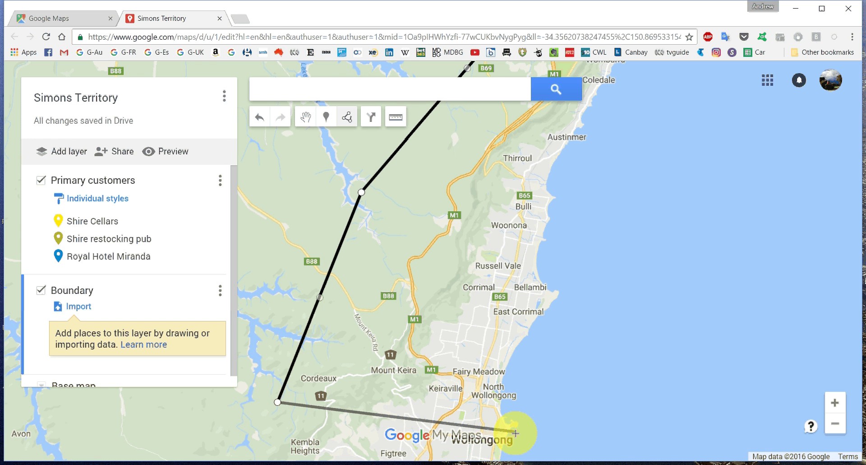
{"action": "left_click", "coordinate": [515, 414]}
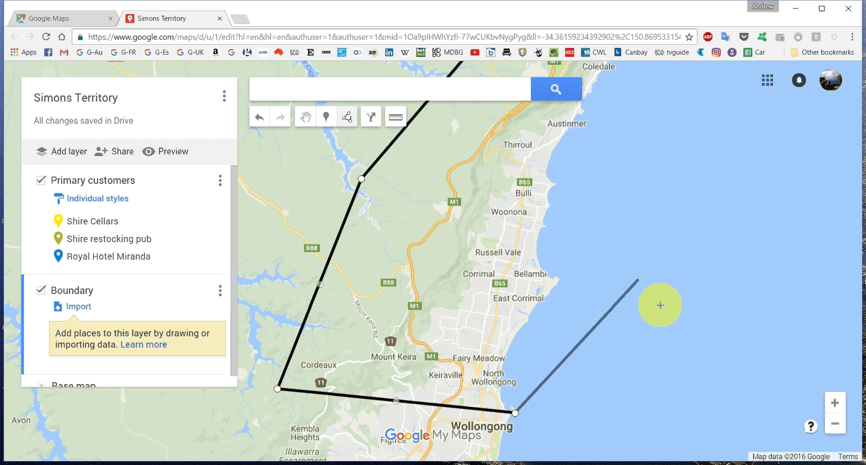
{"action": "left_click", "coordinate": [515, 410]}
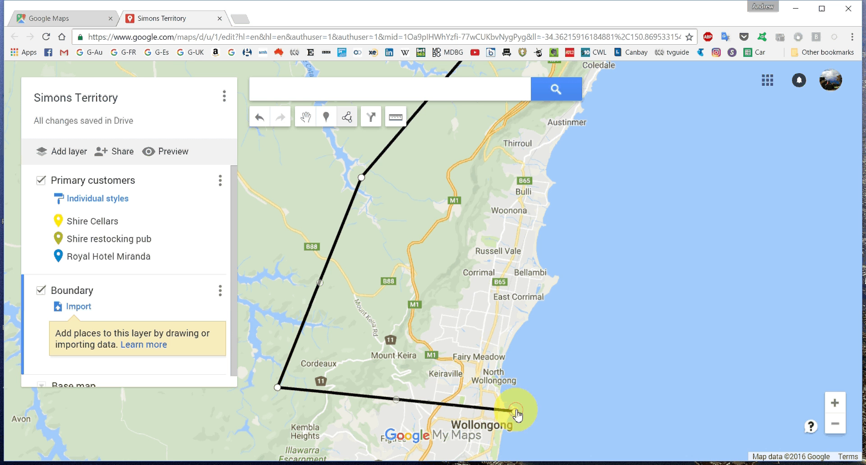
{"action": "left_click", "coordinate": [515, 410]}
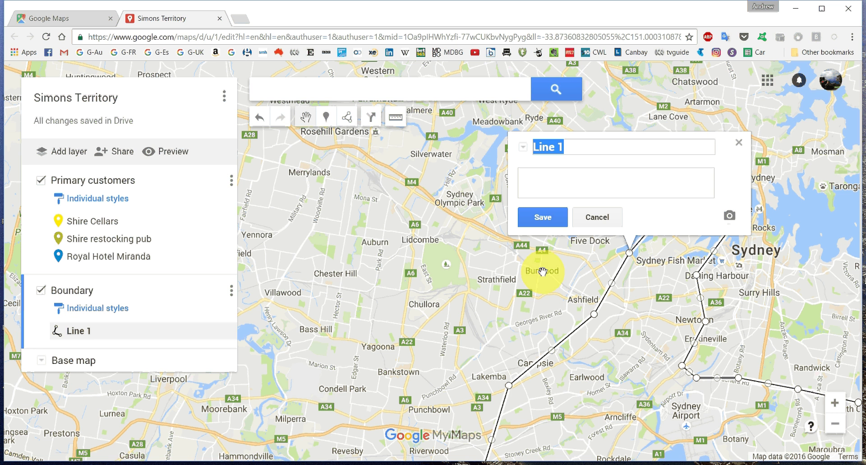
Step: Name the finished line "boundary" and save it
{"action": "scroll", "coordinate": [542, 270], "scroll_direction": "down", "scroll_amount": 1}
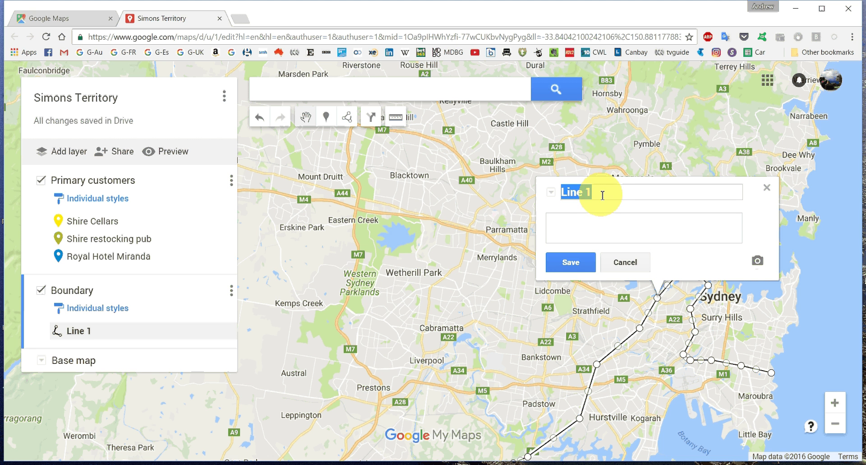
{"action": "type", "text": "boundary"}
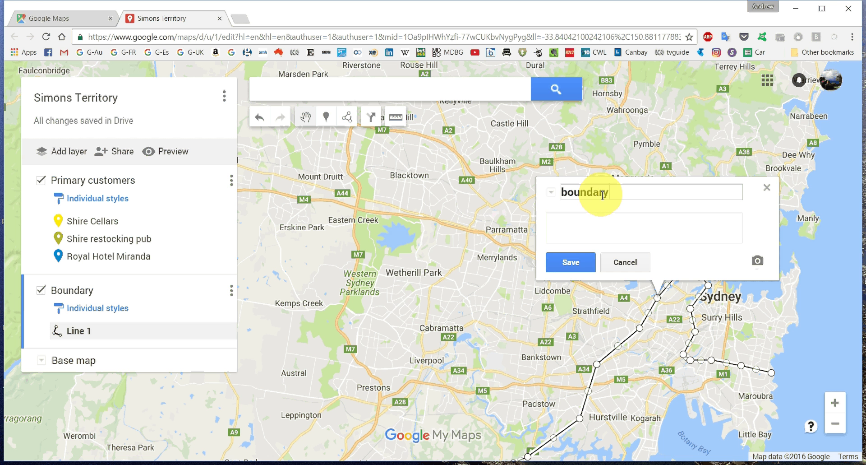
{"action": "left_click", "coordinate": [570, 268]}
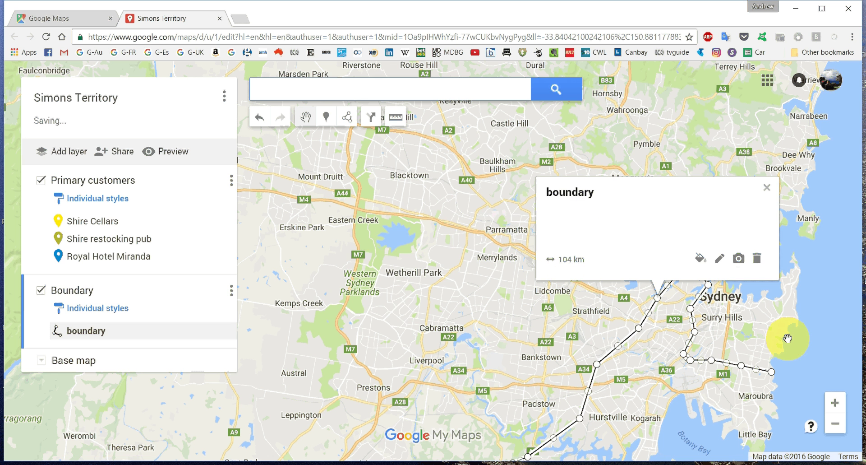
Step: Close the map editor, refresh the list of saved maps and open Simons Territory from it
{"action": "left_click_drag", "start_coordinate": [788, 339], "coordinate": [627, 272]}
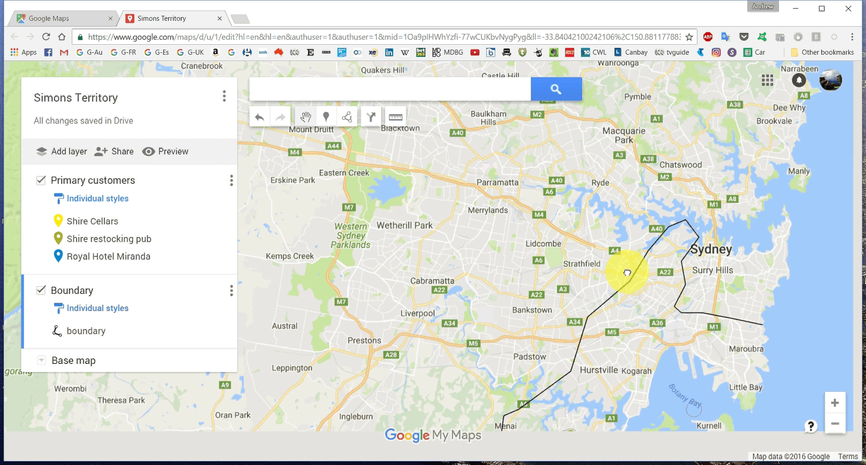
{"action": "scroll", "coordinate": [623, 289], "scroll_direction": "down", "scroll_amount": 1}
{"action": "left_click_drag", "start_coordinate": [621, 296], "coordinate": [613, 318]}
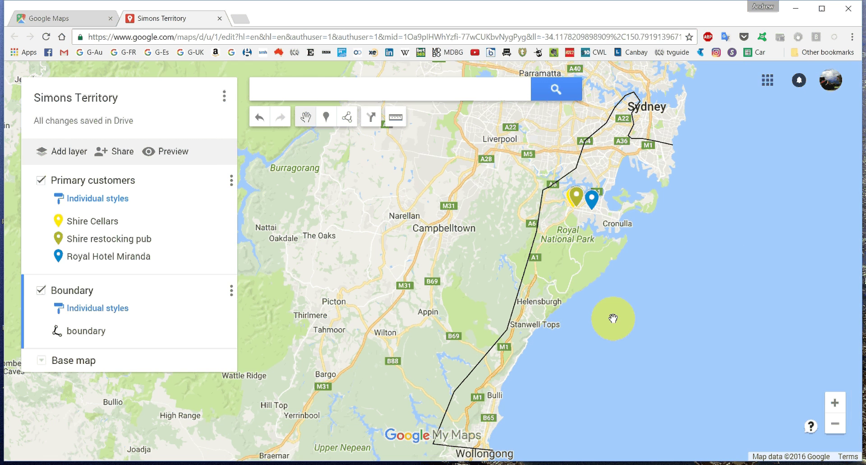
{"action": "scroll", "coordinate": [629, 303], "scroll_direction": "down", "scroll_amount": 2}
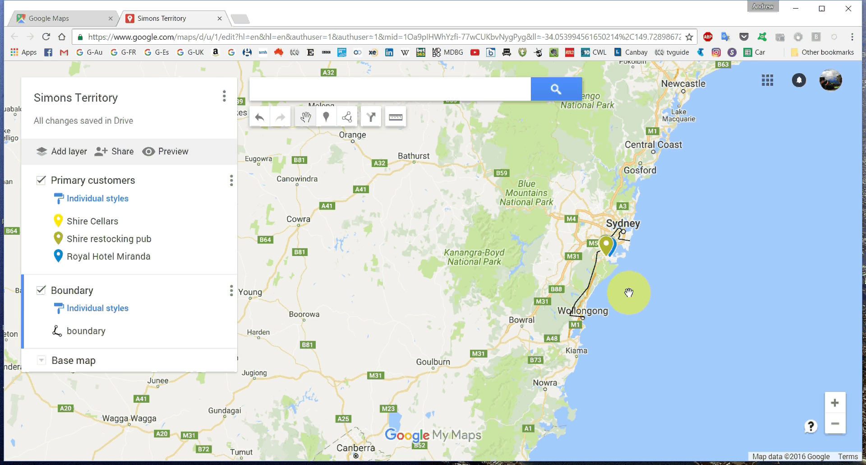
{"action": "scroll", "coordinate": [628, 280], "scroll_direction": "up", "scroll_amount": 1}
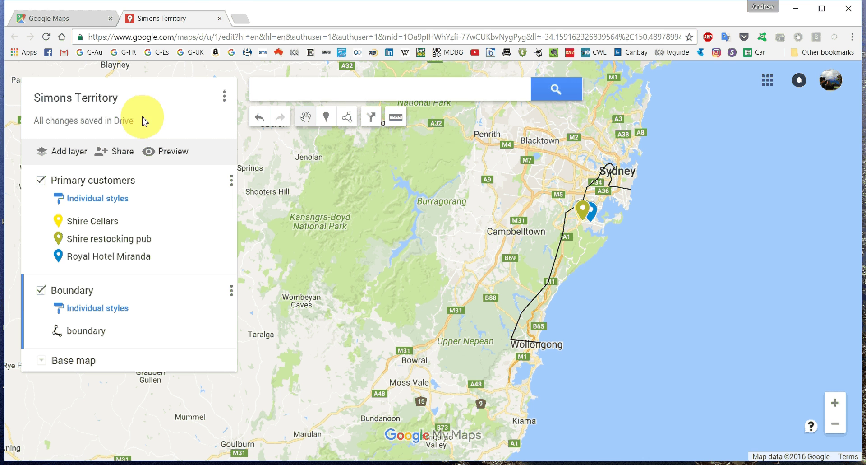
{"action": "left_click", "coordinate": [219, 19]}
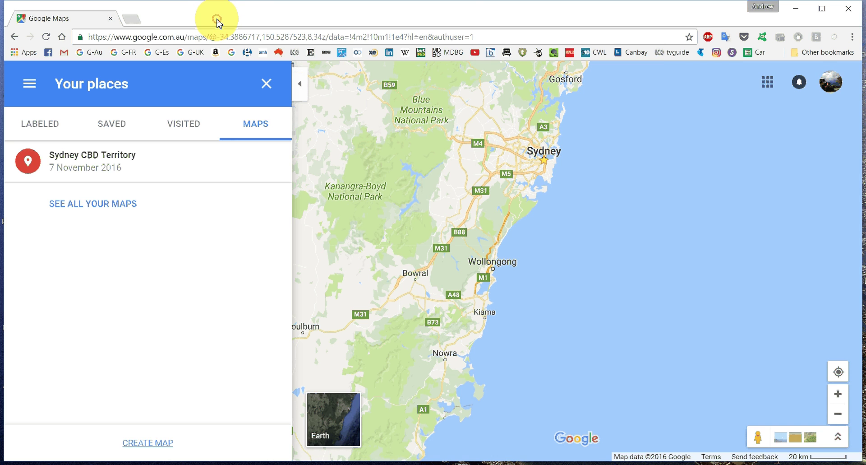
{"action": "left_click", "coordinate": [46, 37]}
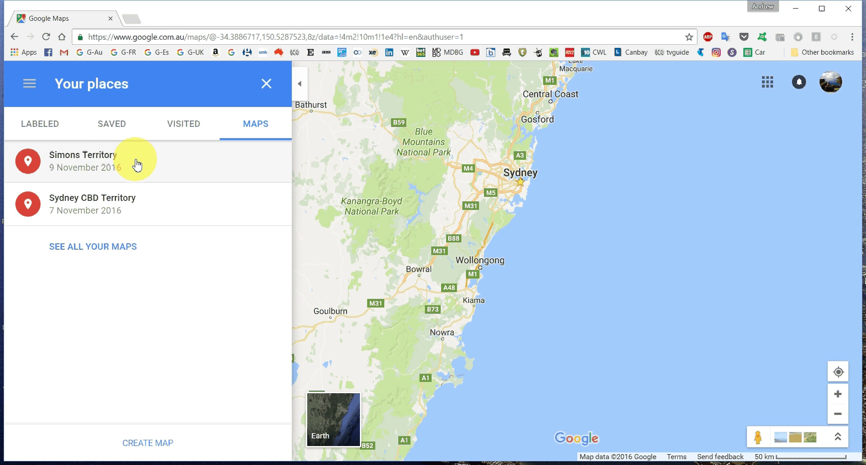
{"action": "left_click", "coordinate": [101, 175]}
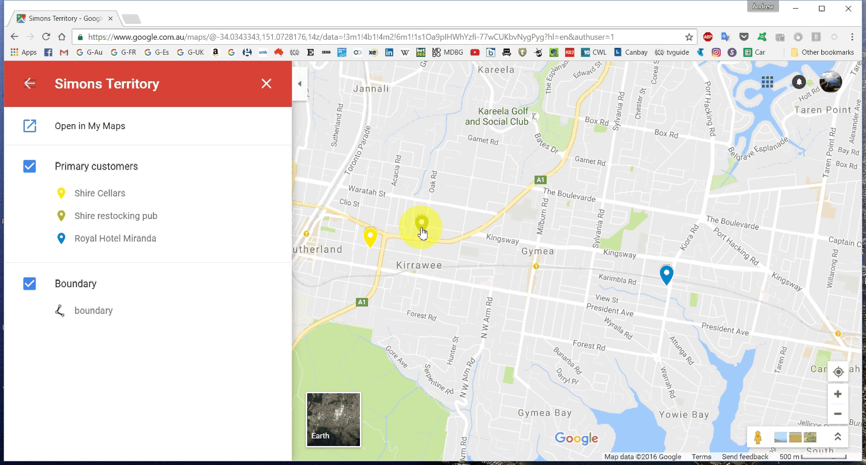
Step: Look at the Shire Cellars marker's details and examine the customer markers and boundary line at different scales
{"action": "left_click", "coordinate": [369, 235]}
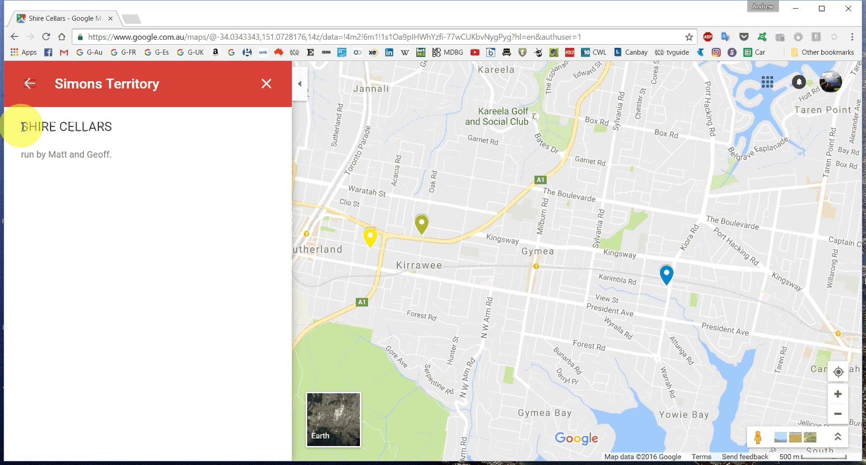
{"action": "scroll", "coordinate": [452, 253], "scroll_direction": "down", "scroll_amount": 1}
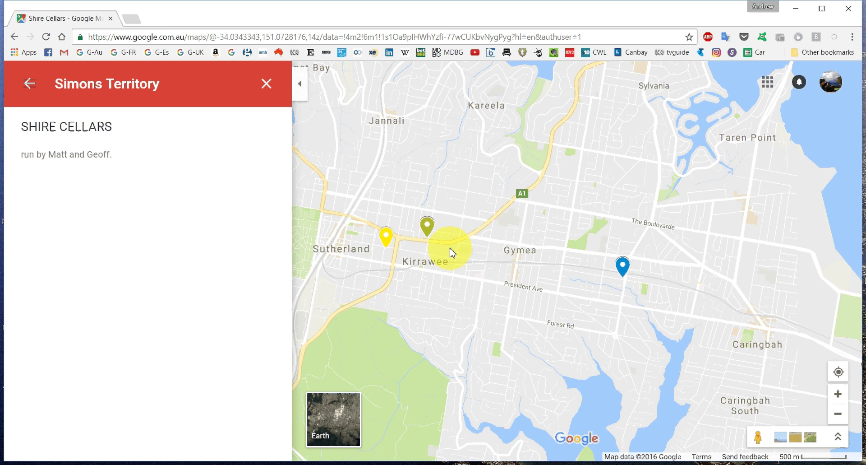
{"action": "scroll", "coordinate": [451, 253], "scroll_direction": "down", "scroll_amount": 1}
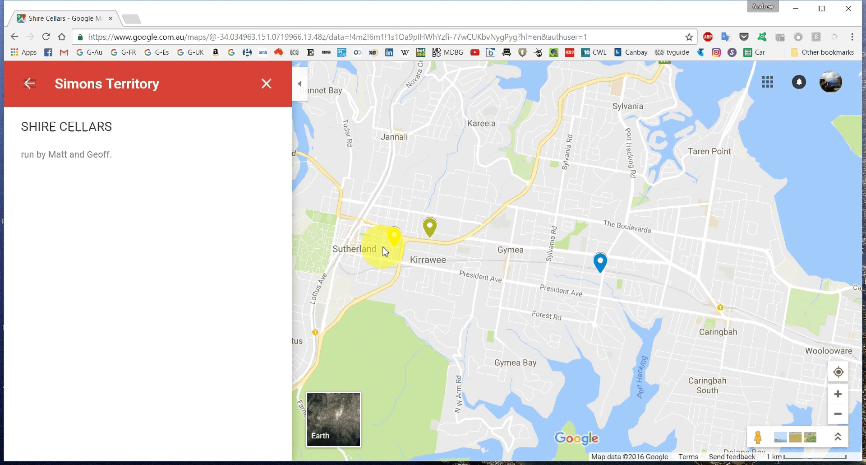
{"action": "scroll", "coordinate": [451, 244], "scroll_direction": "down", "scroll_amount": 2}
{"action": "scroll", "coordinate": [453, 244], "scroll_direction": "down", "scroll_amount": 1}
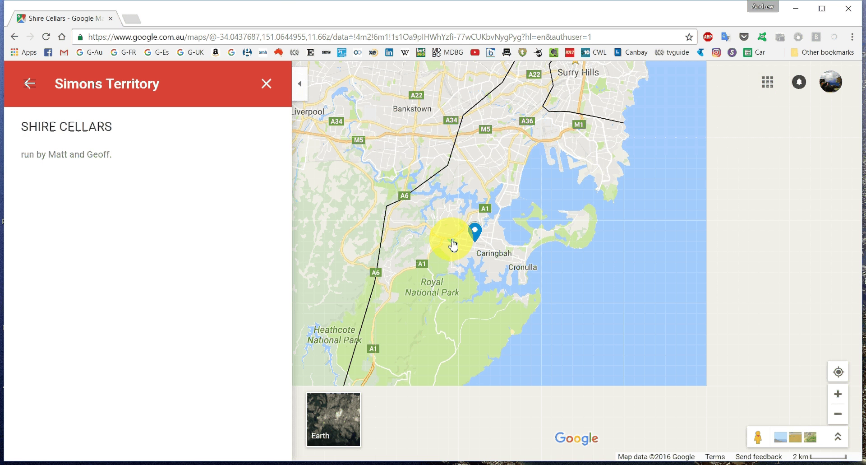
{"action": "scroll", "coordinate": [453, 241], "scroll_direction": "down", "scroll_amount": 2}
{"action": "scroll", "coordinate": [450, 233], "scroll_direction": "up", "scroll_amount": 2}
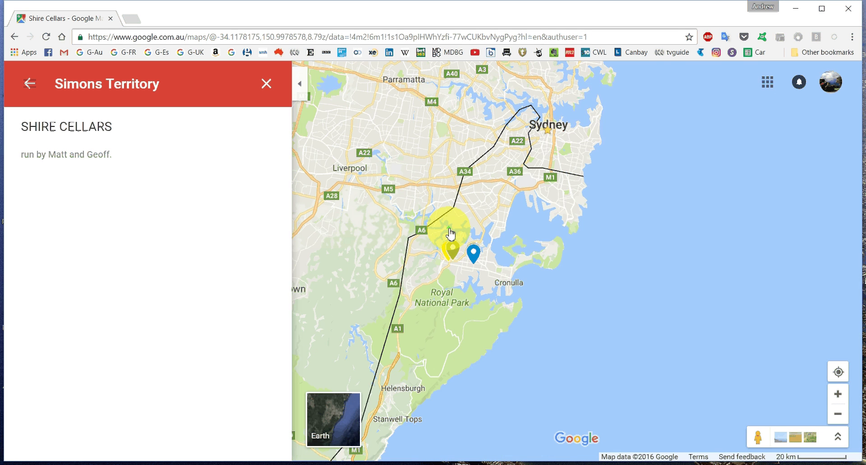
{"action": "scroll", "coordinate": [451, 242], "scroll_direction": "up", "scroll_amount": 4}
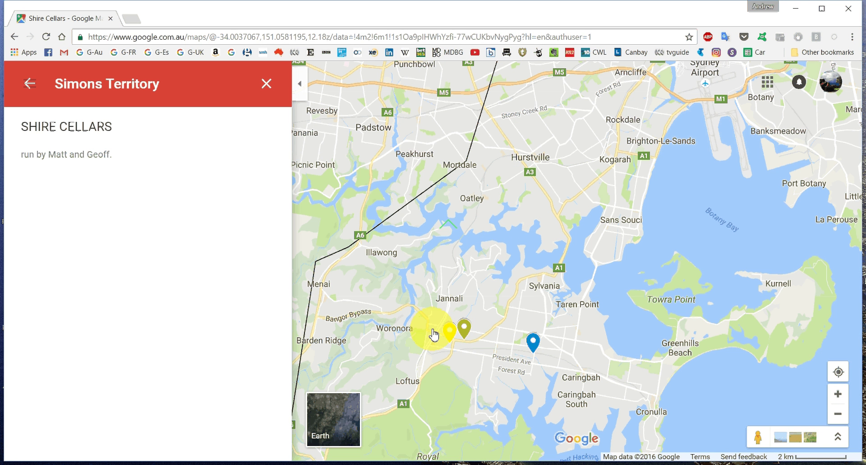
Step: Leave the Shire Cellars details and close the Simons Territory map
{"action": "left_click", "coordinate": [28, 83]}
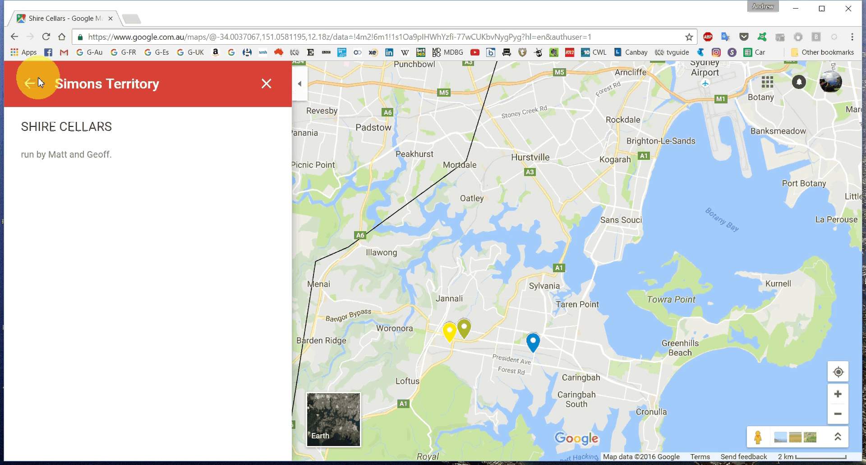
{"action": "left_click", "coordinate": [32, 86]}
{"action": "left_click", "coordinate": [264, 89]}
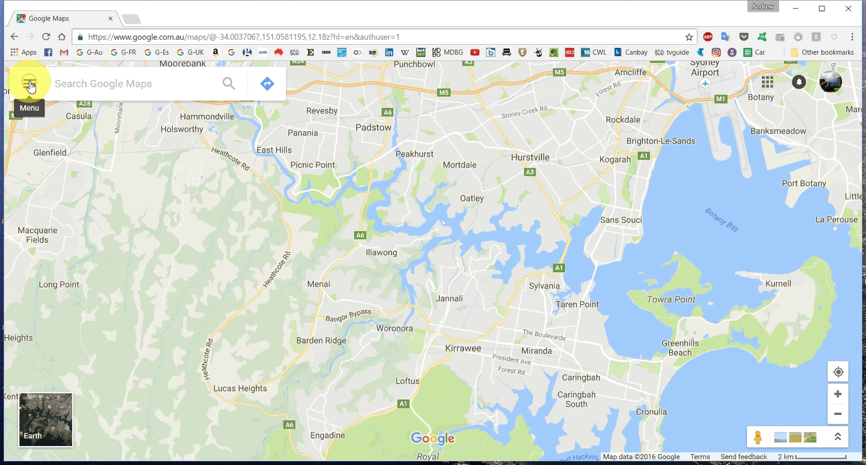
Step: Reopen Simons Territory from the saved maps in Your places and open it in My Maps for editing
{"action": "left_click", "coordinate": [30, 83]}
{"action": "left_click", "coordinate": [85, 231]}
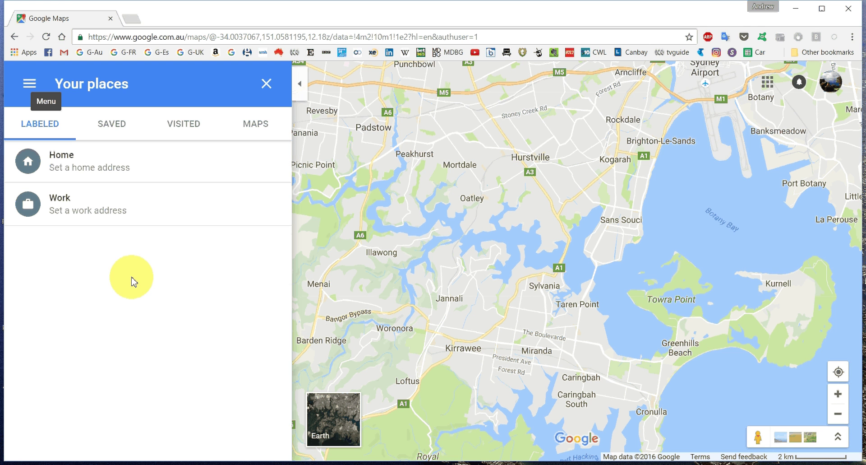
{"action": "left_click", "coordinate": [256, 124]}
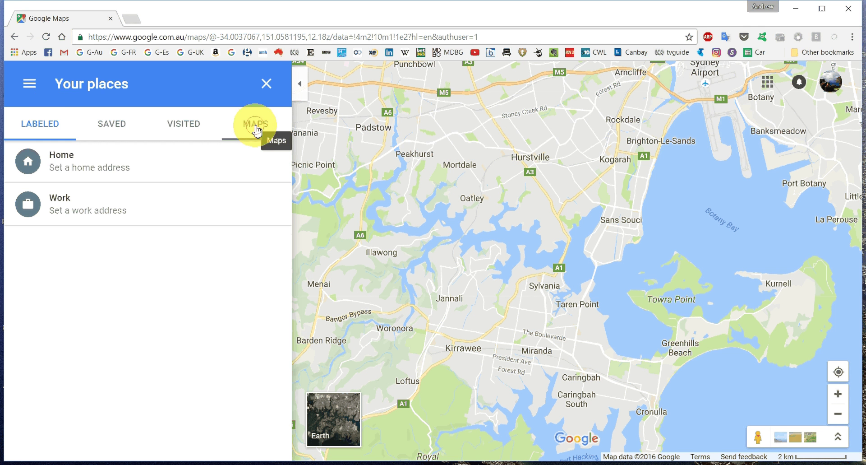
{"action": "left_click", "coordinate": [109, 160]}
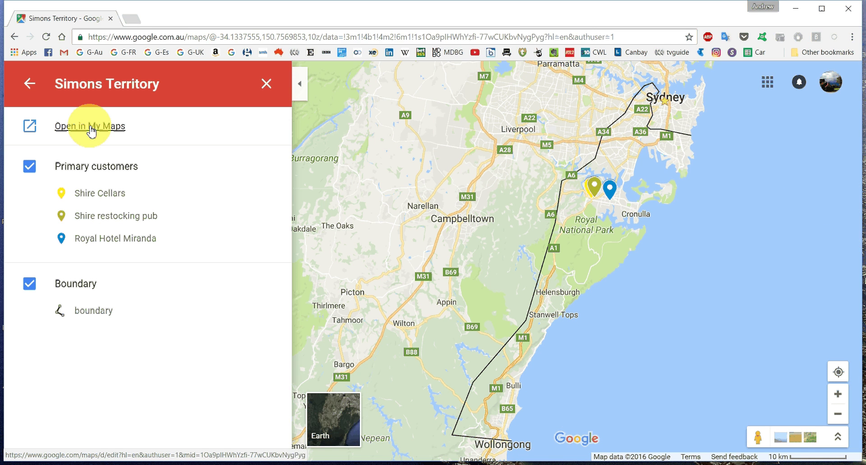
{"action": "left_click", "coordinate": [92, 131]}
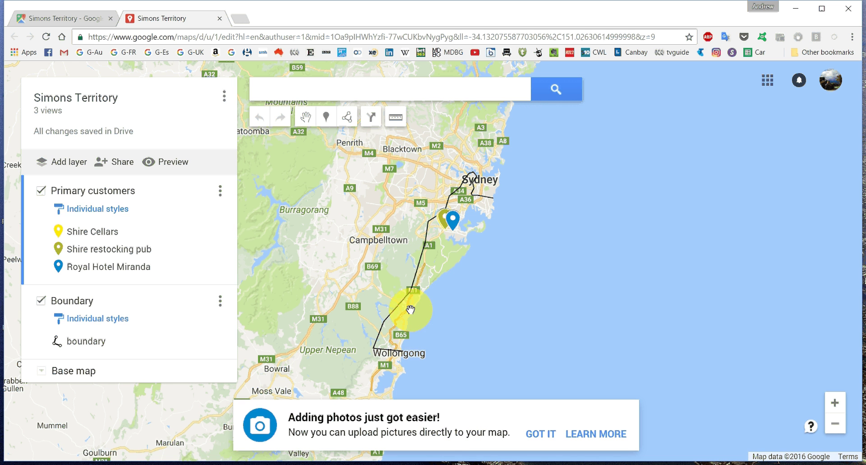
Step: Examine the boundary line between Wollongong and Sydney and the customer markers around Miranda at closer scale
{"action": "scroll", "coordinate": [399, 345], "scroll_direction": "up", "scroll_amount": 1}
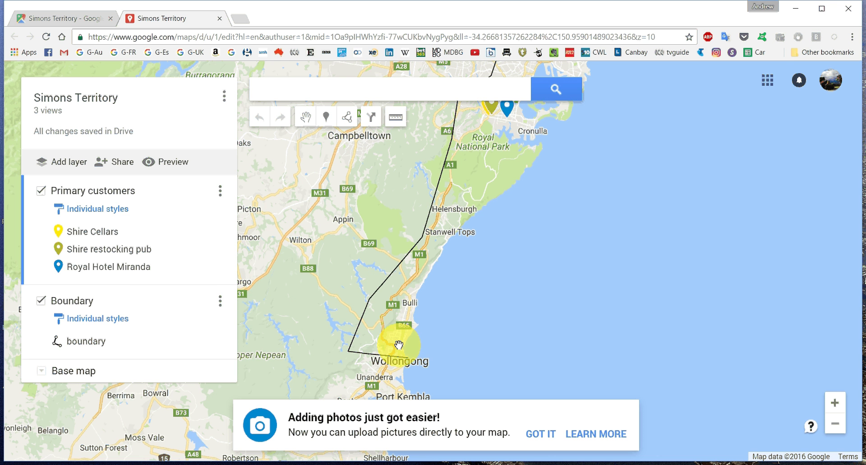
{"action": "scroll", "coordinate": [398, 331], "scroll_direction": "up", "scroll_amount": 1}
{"action": "left_click_drag", "start_coordinate": [404, 248], "coordinate": [438, 359]}
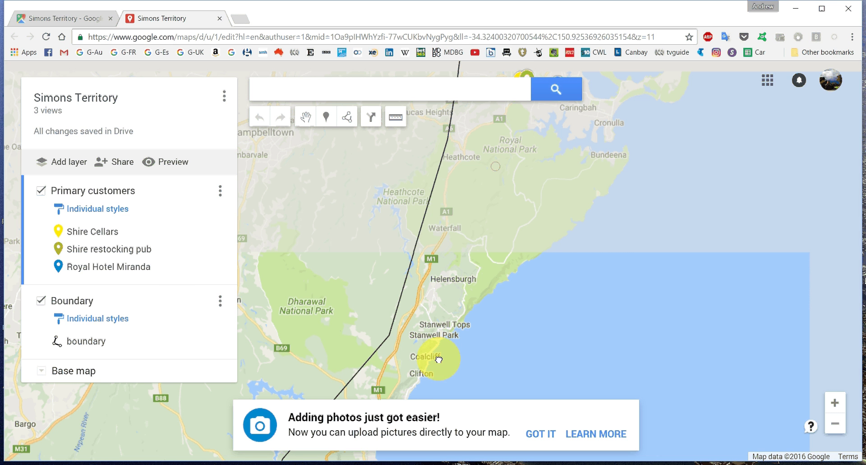
{"action": "left_click_drag", "start_coordinate": [488, 185], "coordinate": [477, 287]}
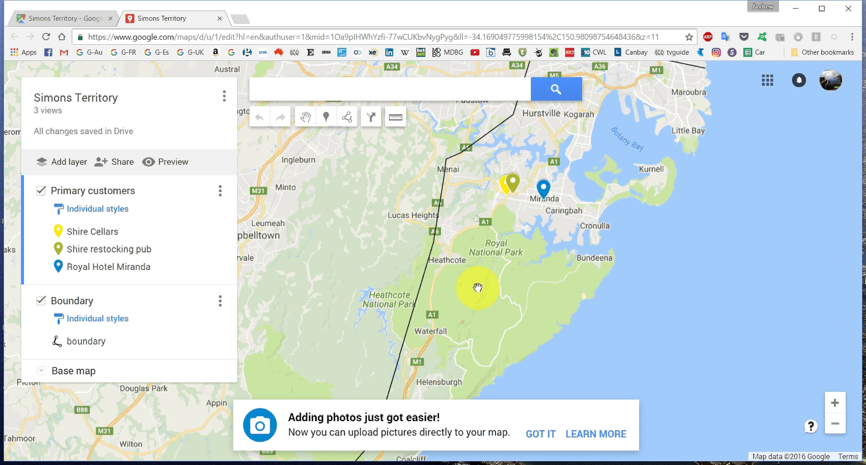
{"action": "left_click_drag", "start_coordinate": [528, 241], "coordinate": [475, 293]}
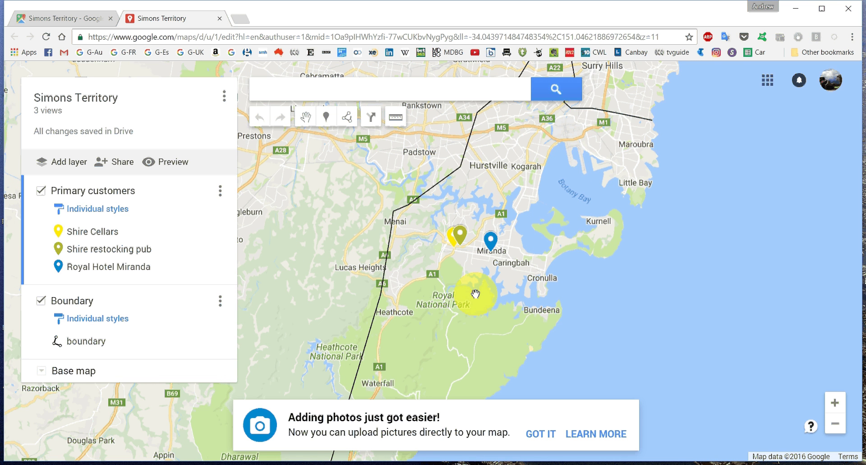
{"action": "left_click", "coordinate": [499, 337]}
{"action": "left_click_drag", "start_coordinate": [499, 338], "coordinate": [468, 393]}
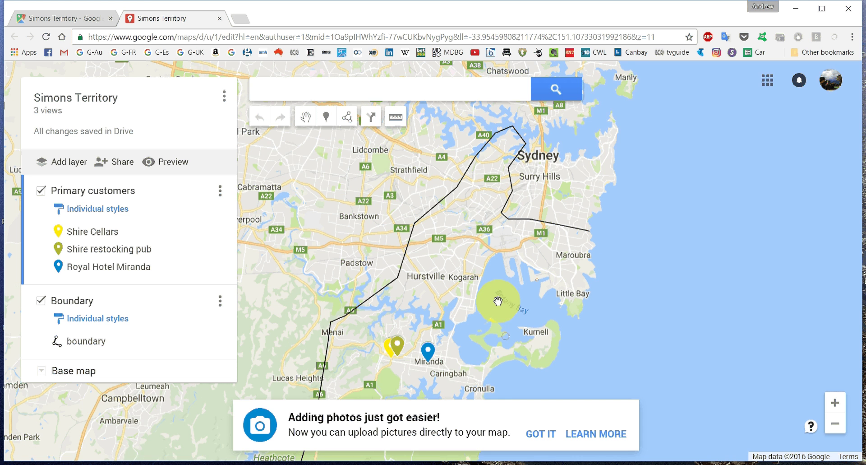
{"action": "left_click_drag", "start_coordinate": [498, 301], "coordinate": [479, 231]}
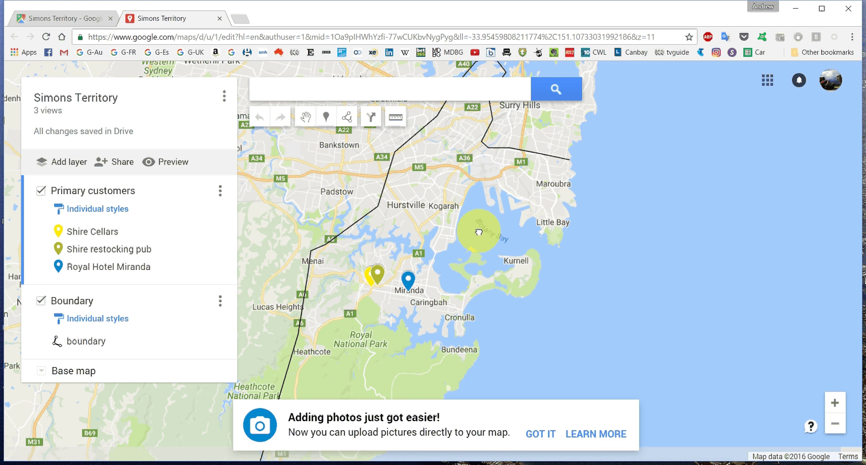
{"action": "left_click_drag", "start_coordinate": [434, 290], "coordinate": [460, 208]}
{"action": "left_click_drag", "start_coordinate": [455, 291], "coordinate": [528, 201]}
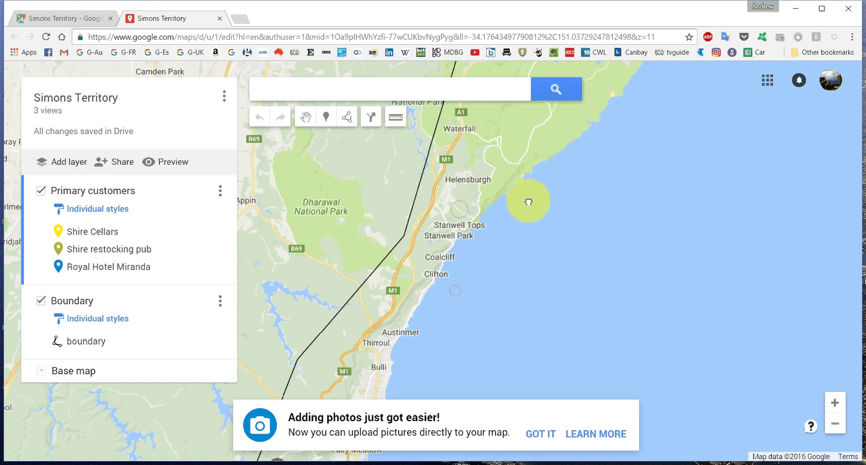
{"action": "left_click_drag", "start_coordinate": [493, 247], "coordinate": [554, 188]}
{"action": "left_click_drag", "start_coordinate": [588, 134], "coordinate": [462, 356]}
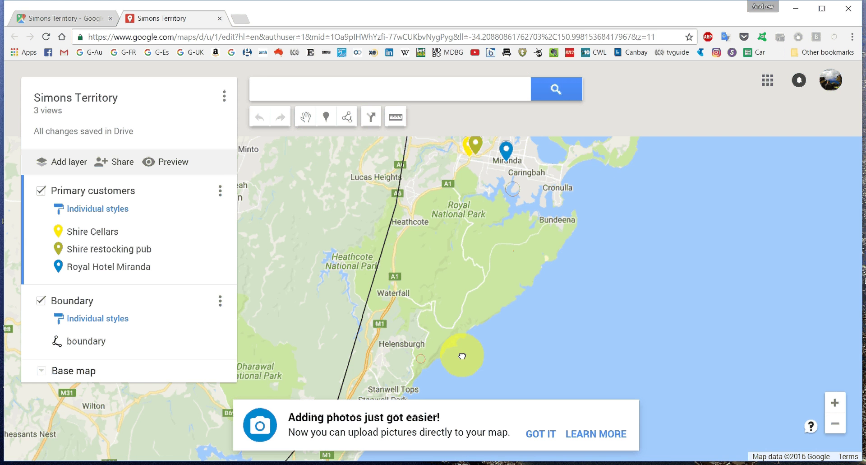
{"action": "left_click_drag", "start_coordinate": [568, 138], "coordinate": [507, 265]}
{"action": "left_click_drag", "start_coordinate": [543, 227], "coordinate": [499, 288]}
Step: Hide the Boundary layer on the map and show it again
{"action": "left_click", "coordinate": [63, 319]}
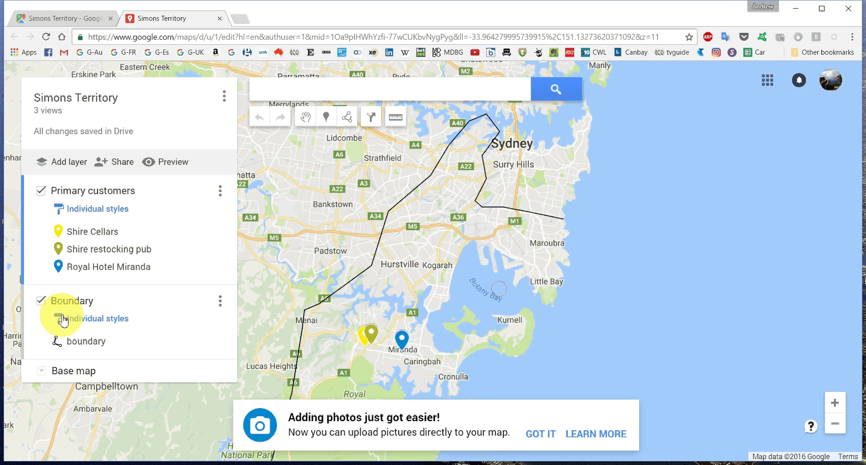
{"action": "left_click", "coordinate": [40, 302]}
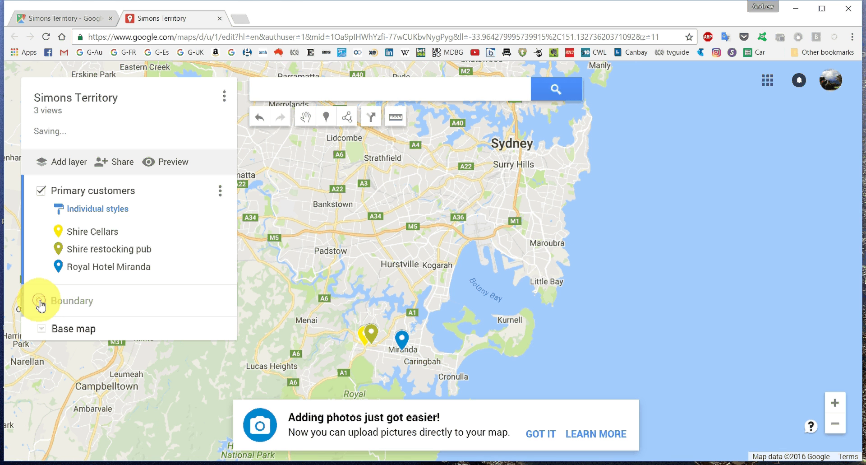
{"action": "left_click", "coordinate": [40, 301]}
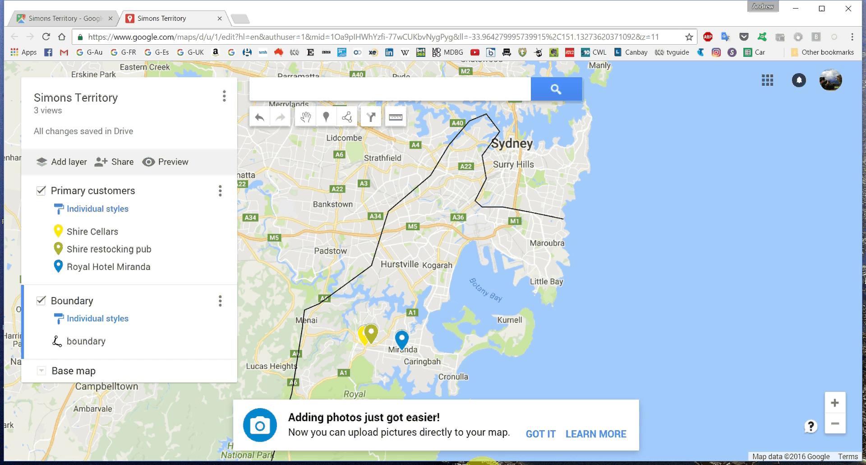
{"action": "mouse_move", "coordinate": [483, 462]}
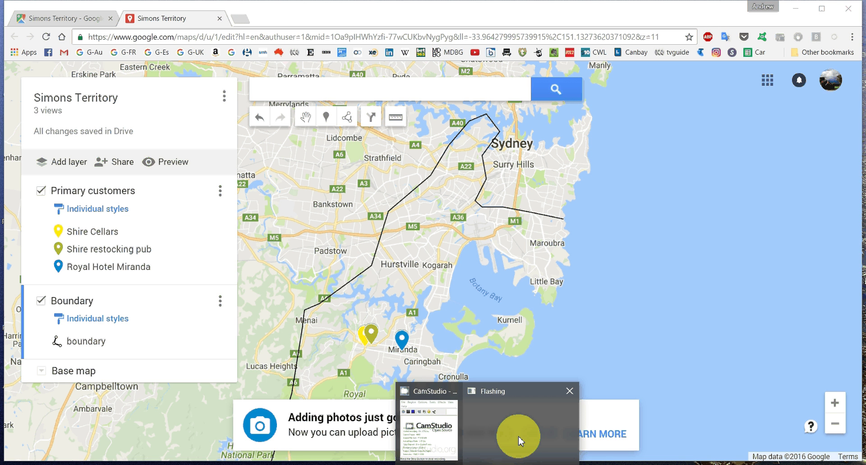